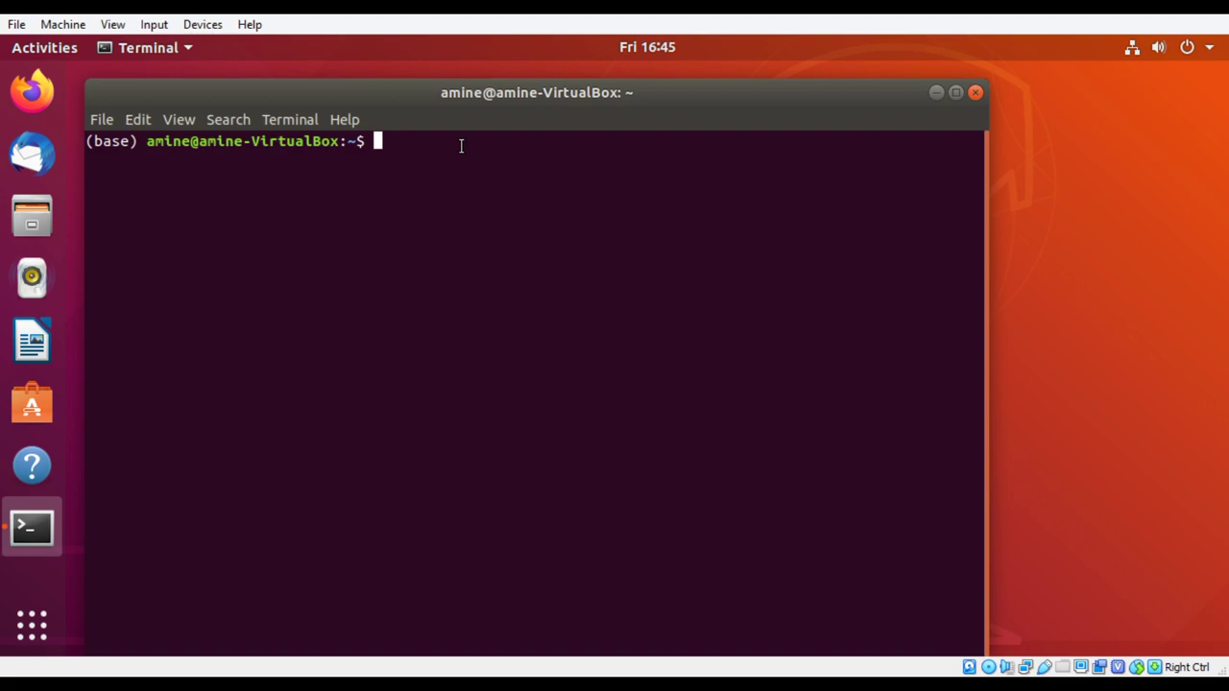
# - Launch Anaconda Navigator with the anaconda-navigator command in the terminal and dismiss its welcome dialog
pyautogui.write('anacomd')
pyautogui.press('BackSpace')
pyautogui.press('BackSpace')
pyautogui.write('nda-navigayt')
pyautogui.press('BackSpace')
pyautogui.press('BackSpace')
pyautogui.write('tor')
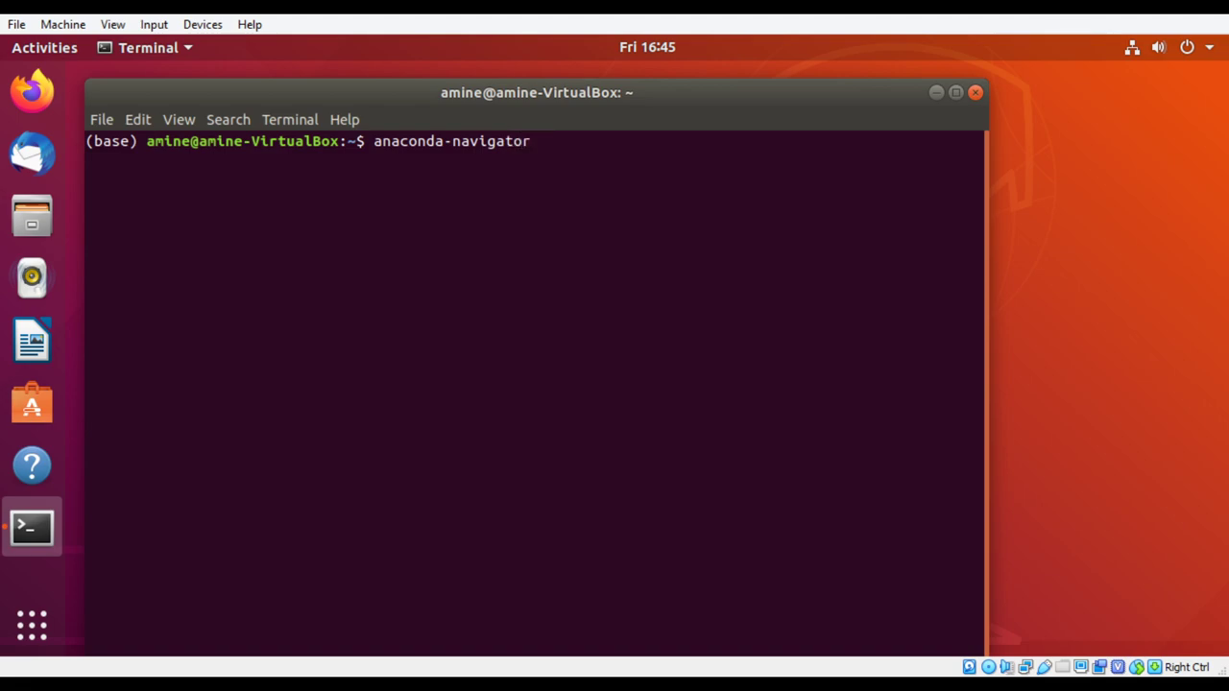
pyautogui.press('Return')
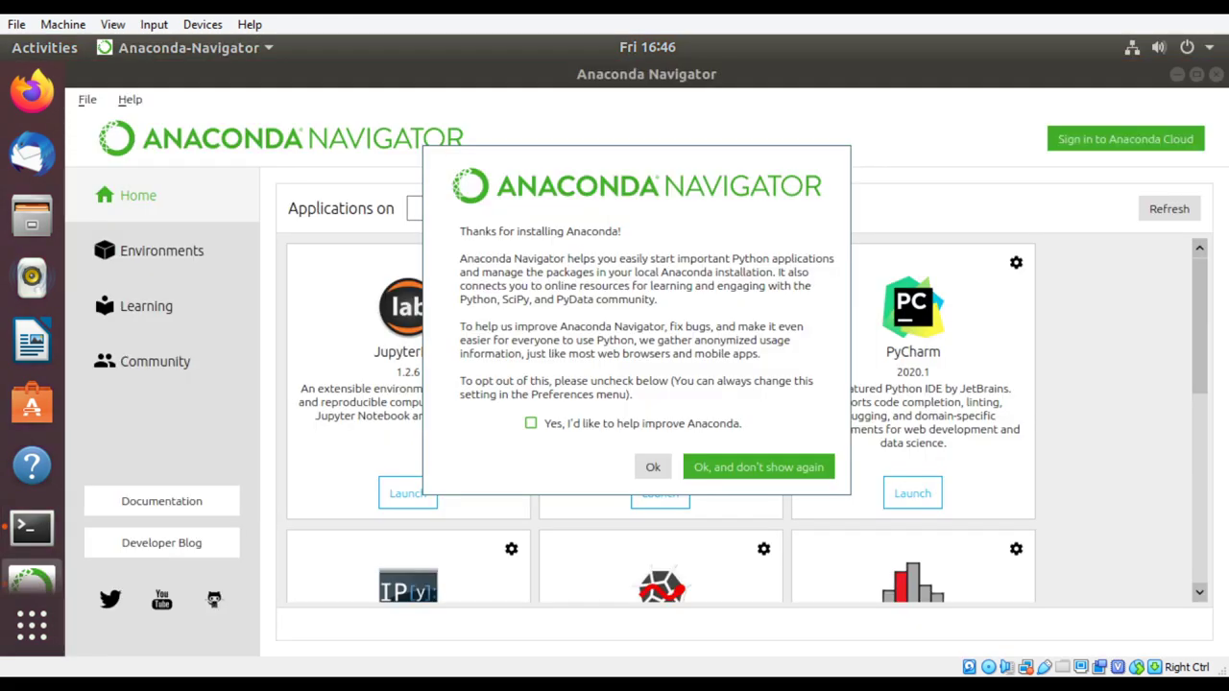
pyautogui.click(650, 470)
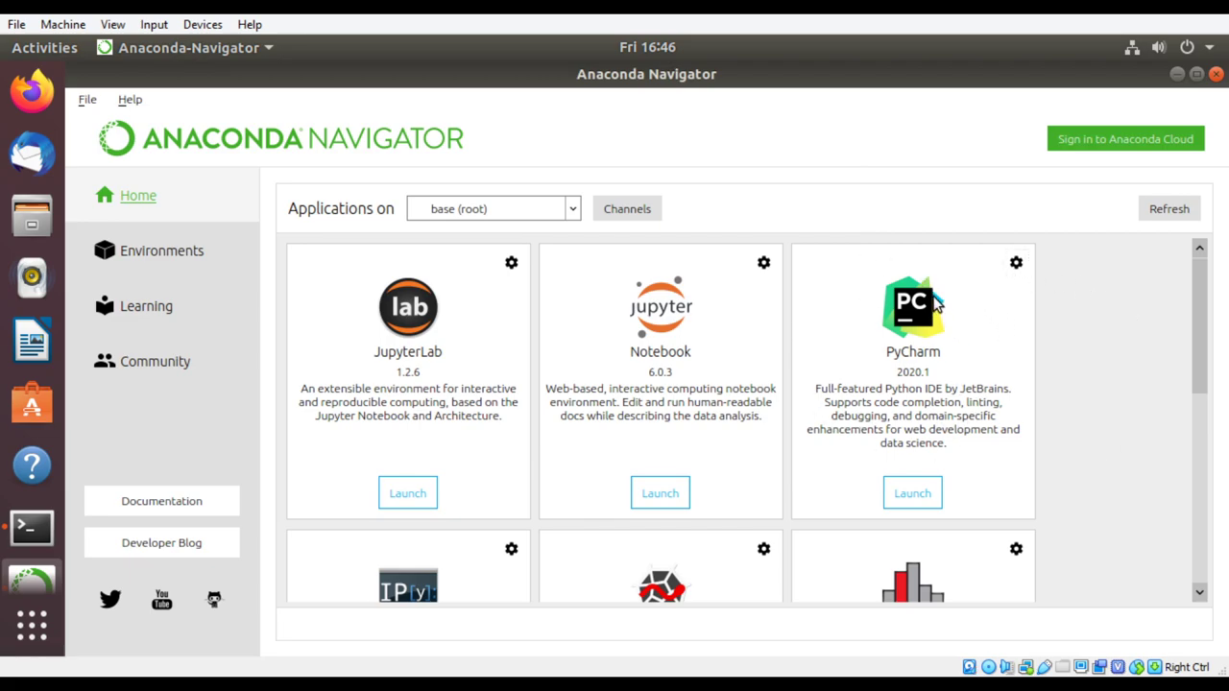
pyautogui.click(160, 254)
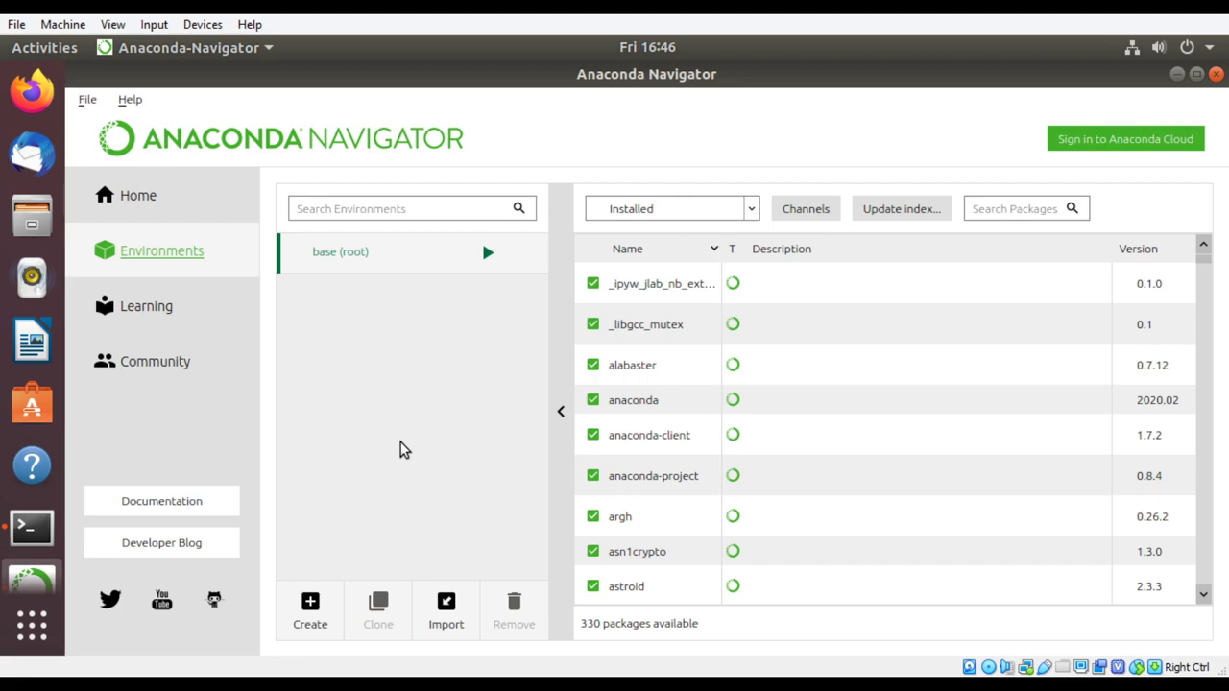
pyautogui.click(312, 609)
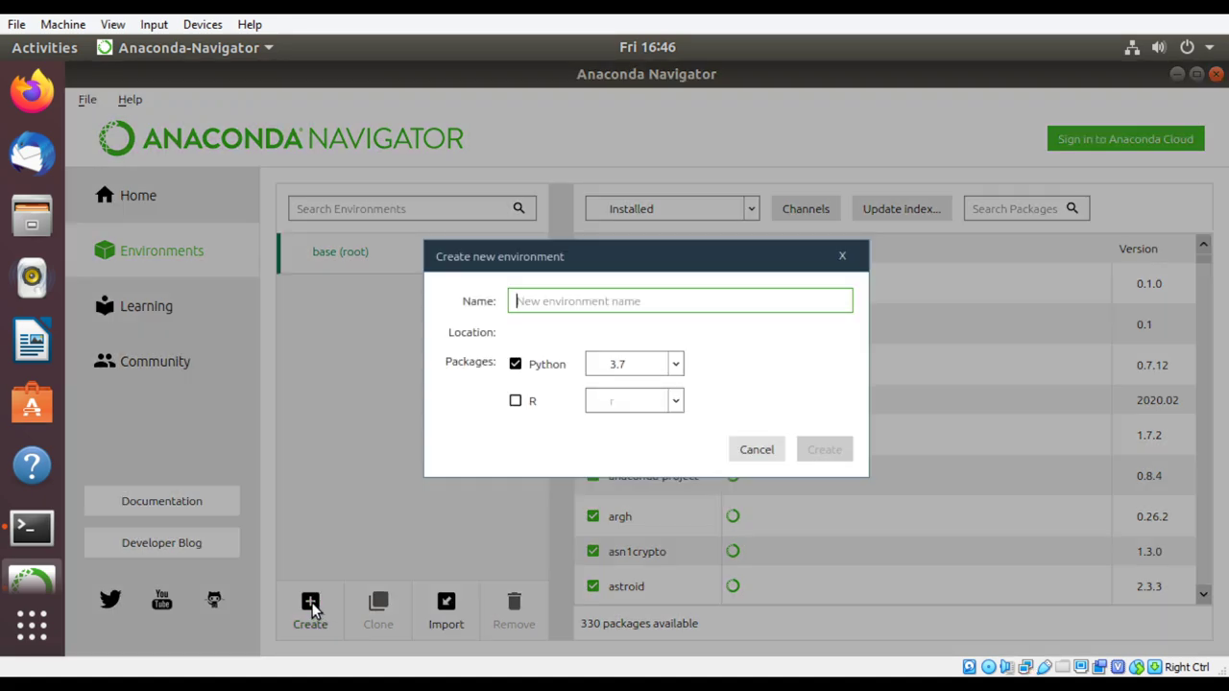
pyautogui.write('test')
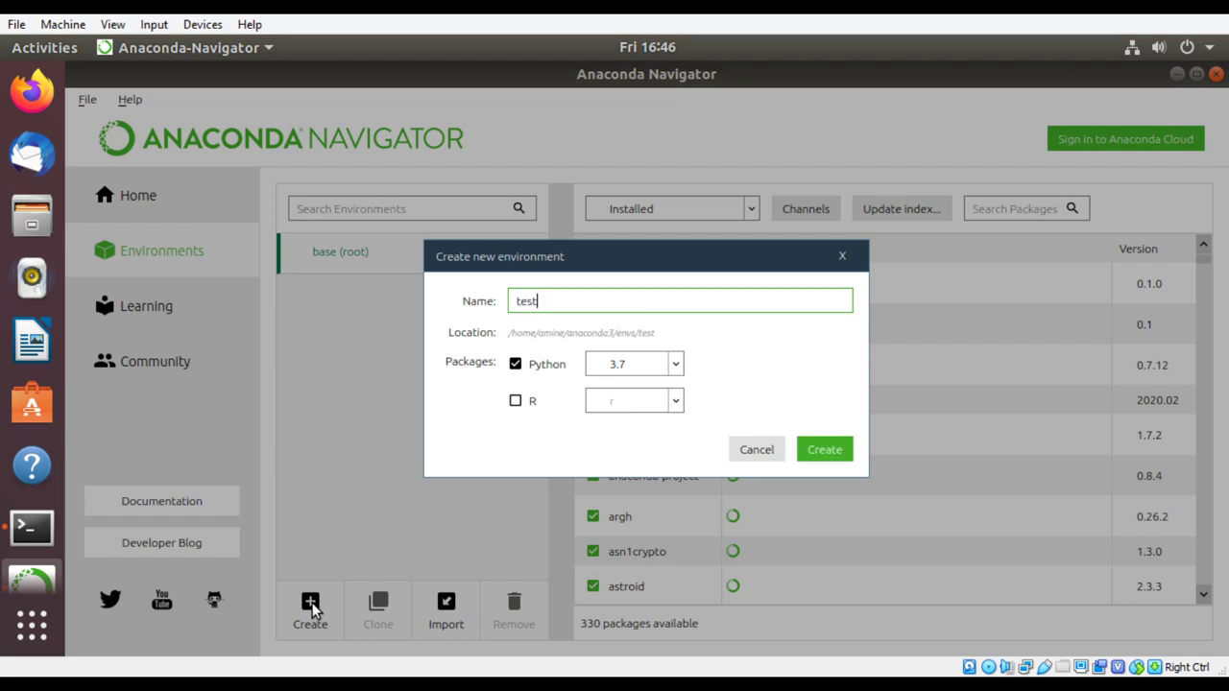
pyautogui.write('01')
pyautogui.click(677, 366)
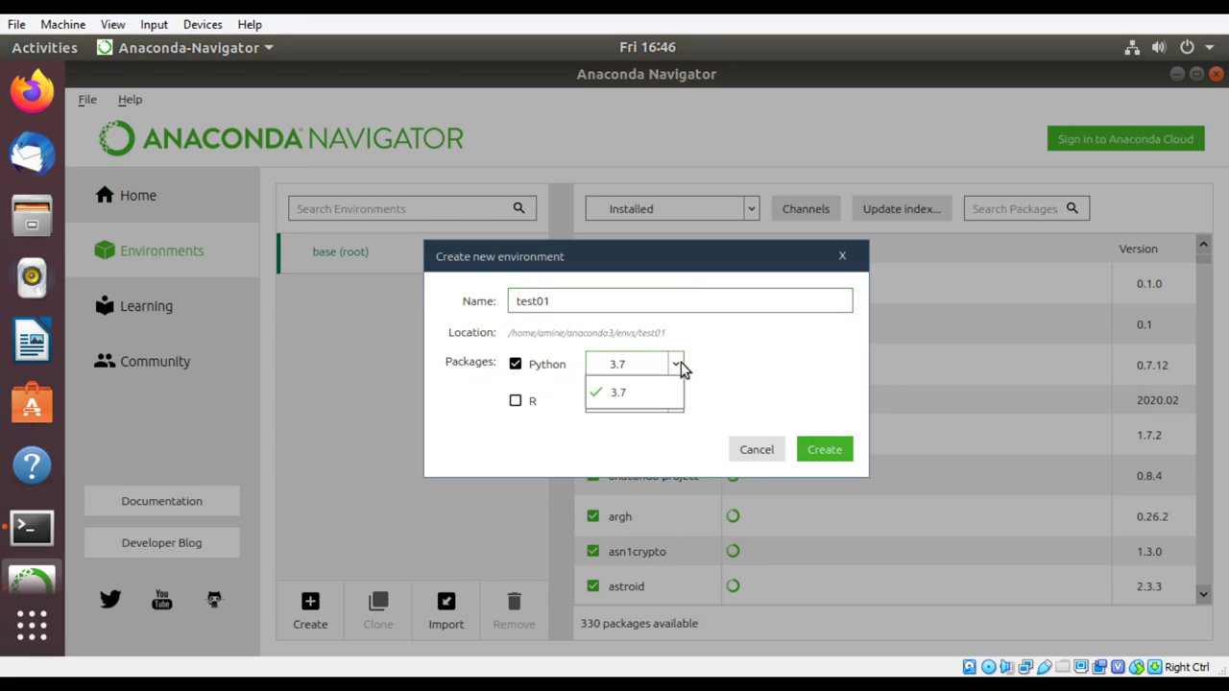
pyautogui.click(770, 357)
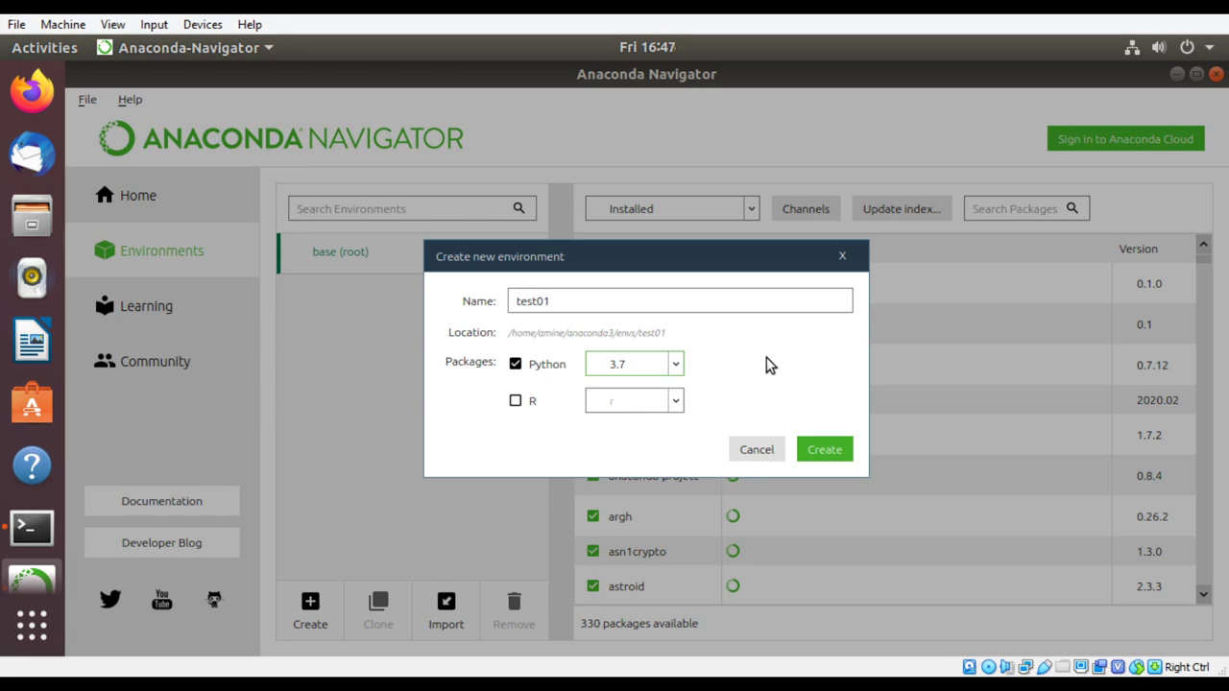
pyautogui.click(756, 449)
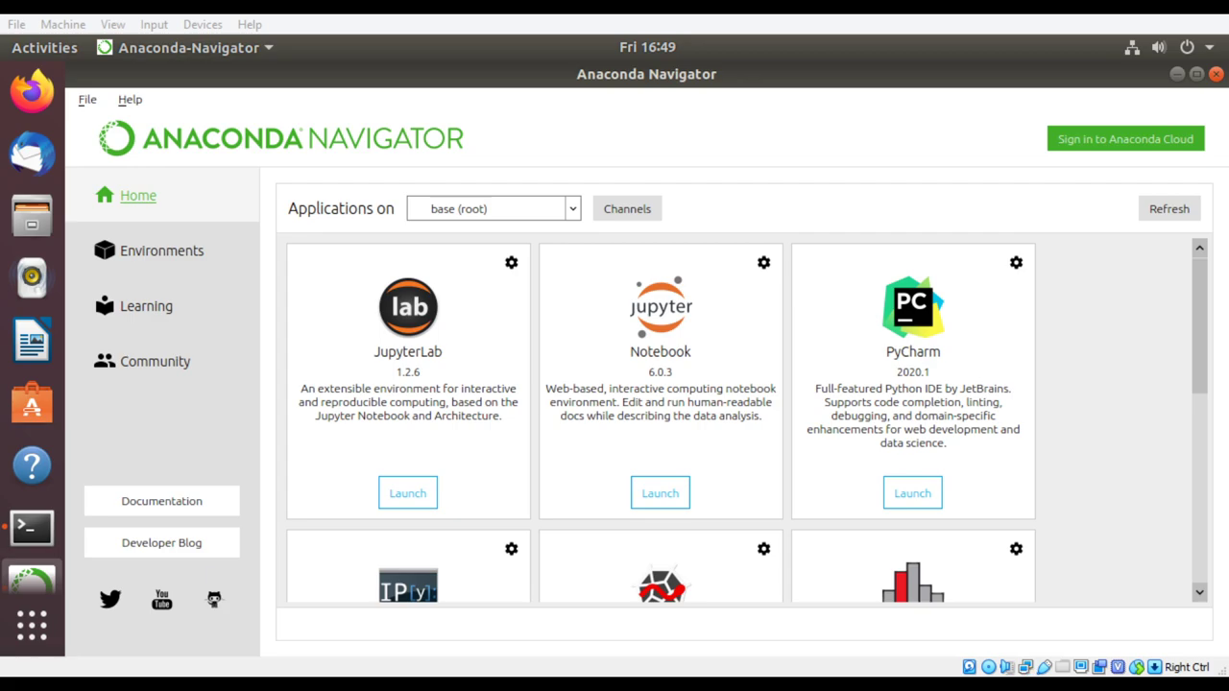
# - Quit Anaconda Navigator and deactivate the base environment in the terminal with conda deactivate
pyautogui.click(1216, 75)
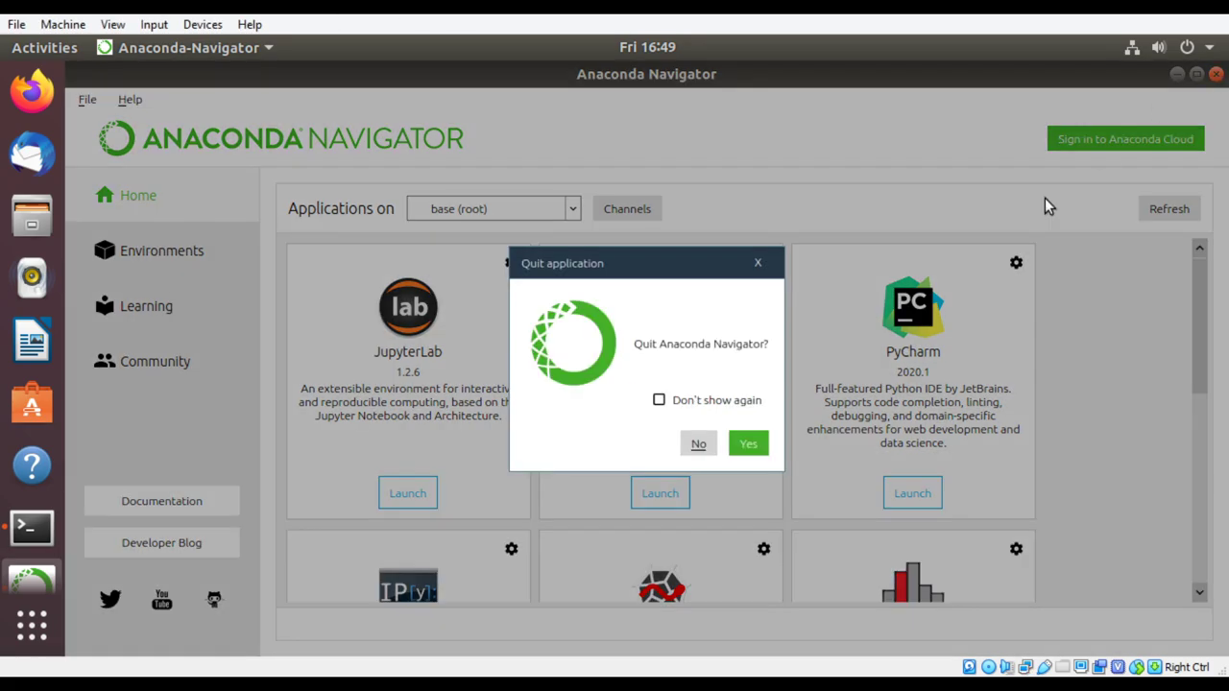
pyautogui.click(754, 447)
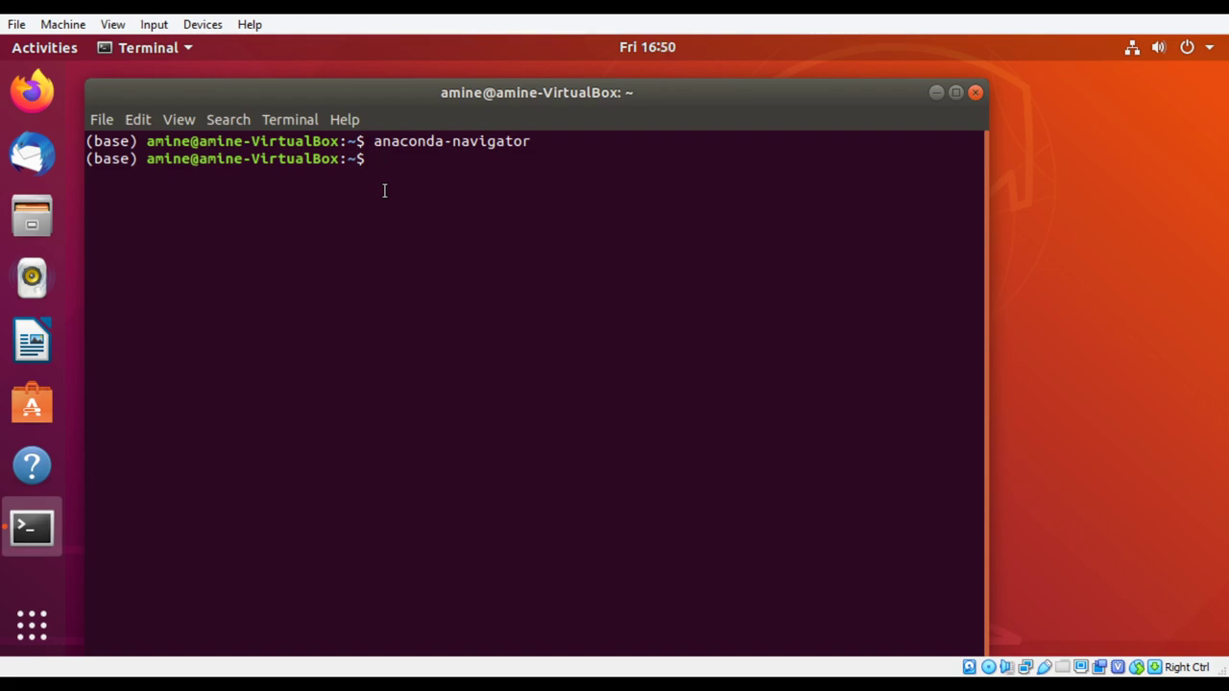
pyautogui.moveTo(137, 159); pyautogui.dragTo(85, 160)
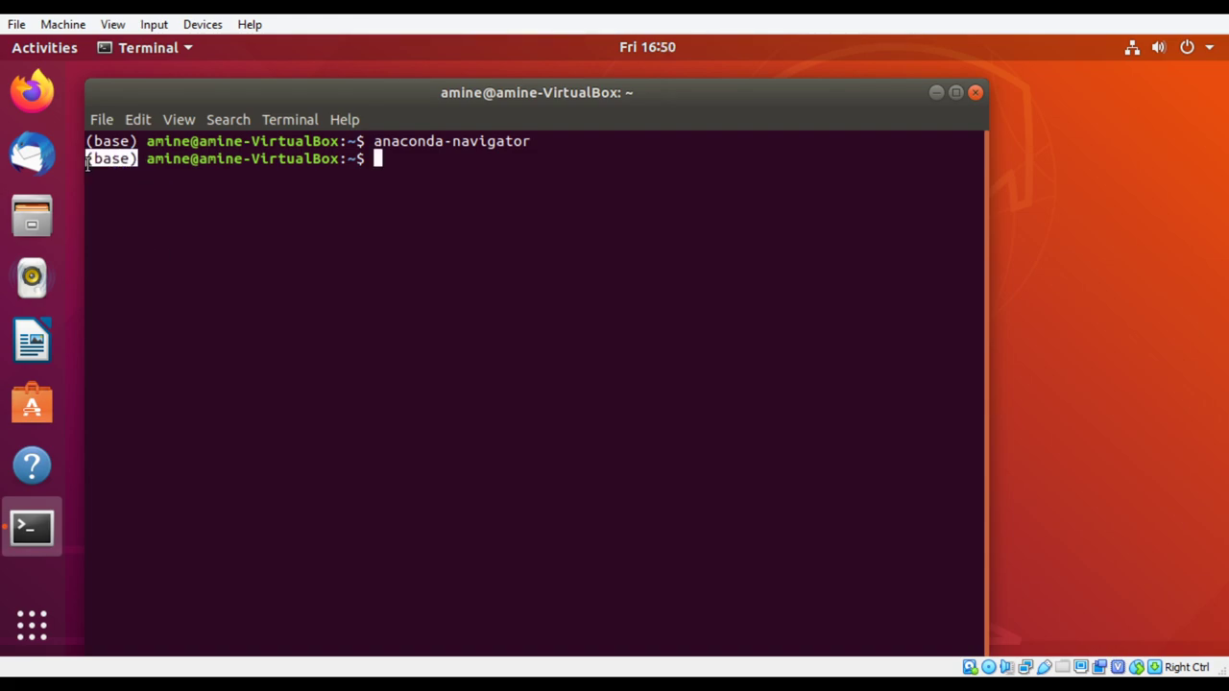
pyautogui.click(394, 174)
pyautogui.write('a')
pyautogui.press('BackSpace')
pyautogui.write('con')
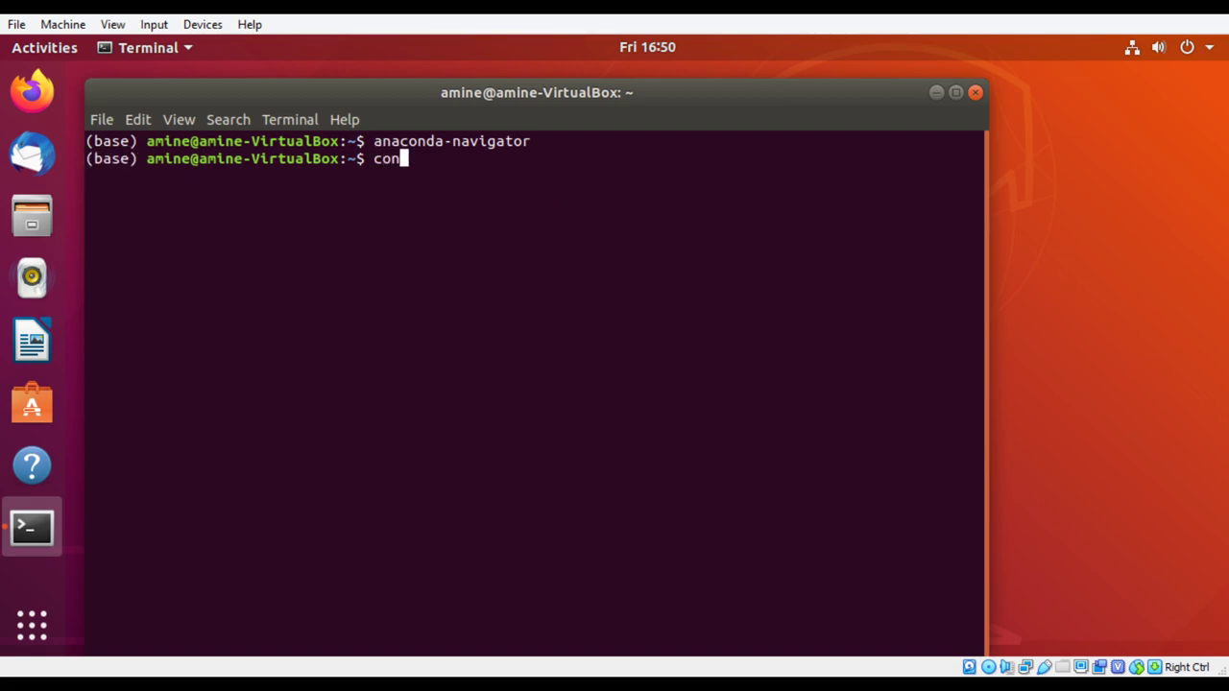
pyautogui.write('da deactivate')
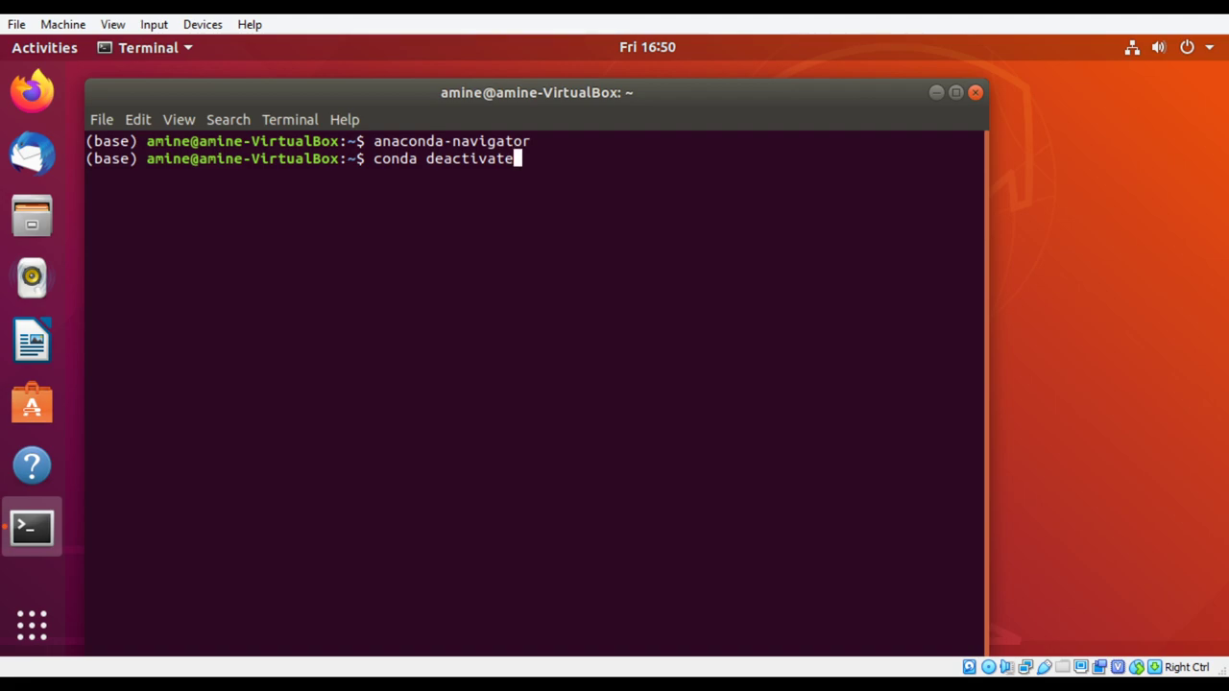
pyautogui.press('Return')
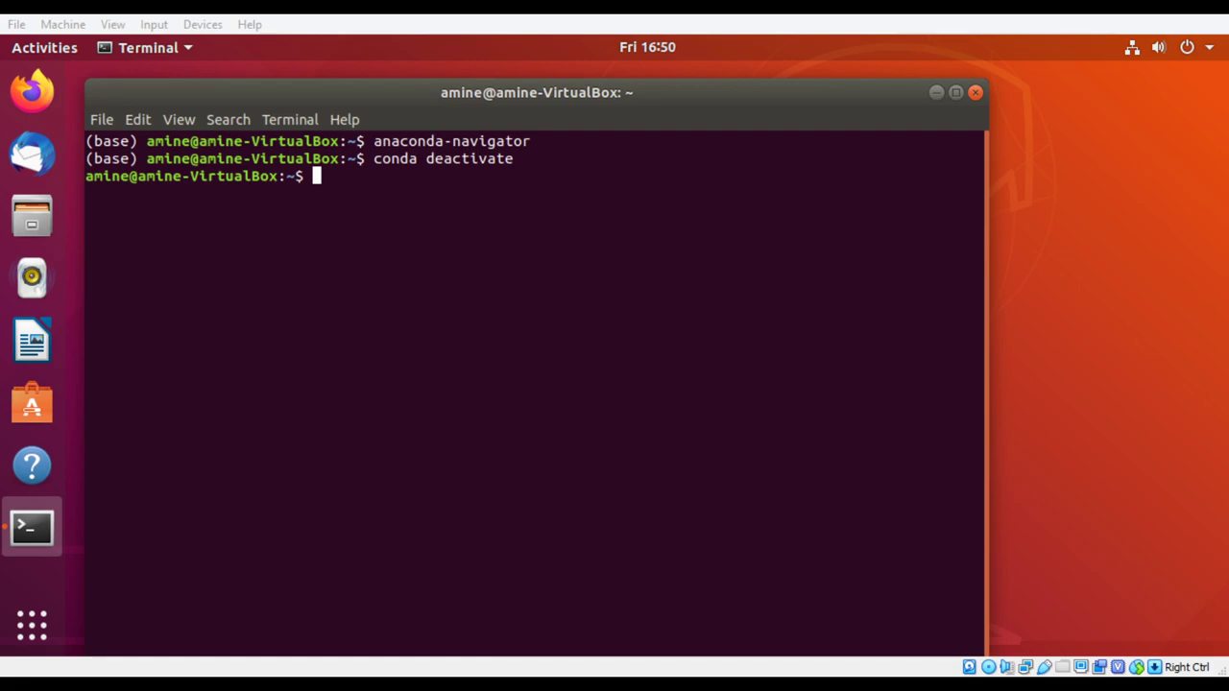
# - Create a conda environment named test01 with Python 3.5 from the terminal and accept the package installation
pyautogui.click(667, 345)
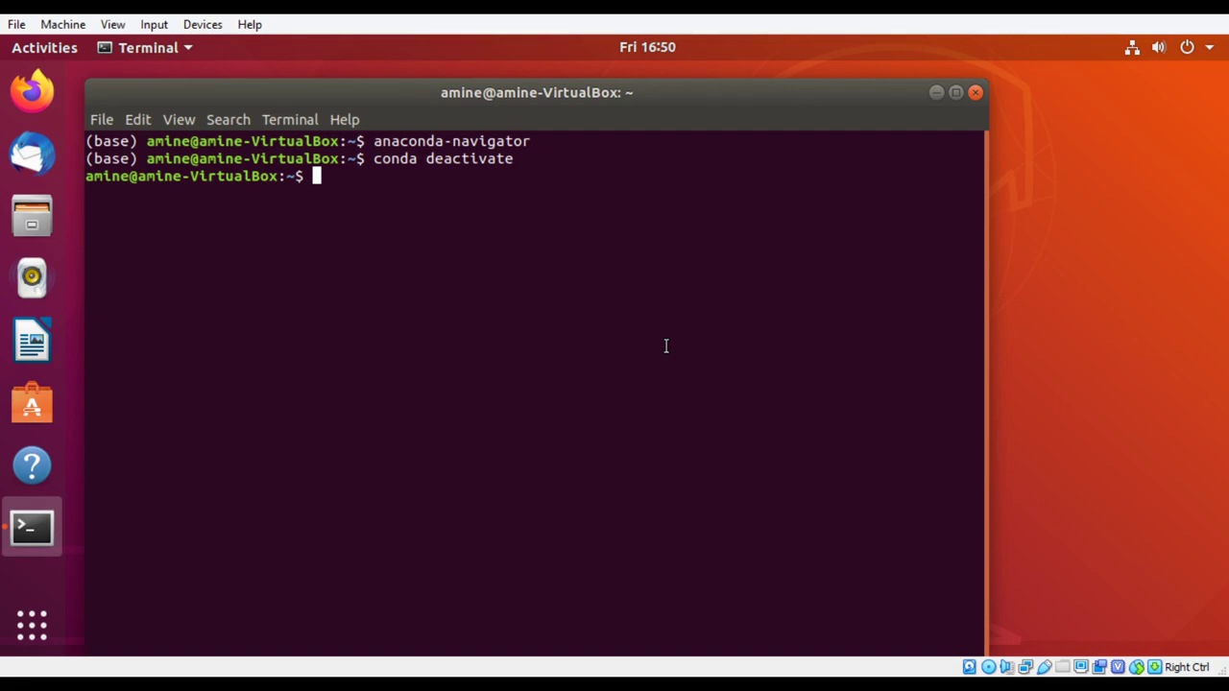
pyautogui.write('conda create')
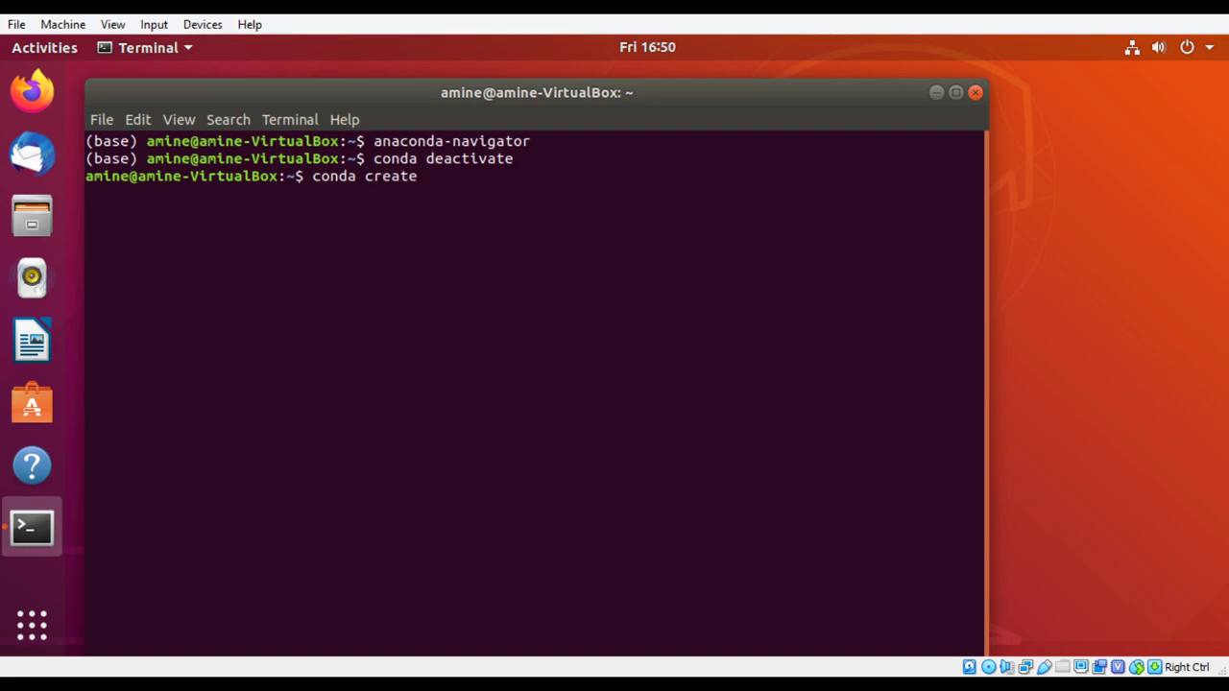
pyautogui.write(' -n test01 pytho')
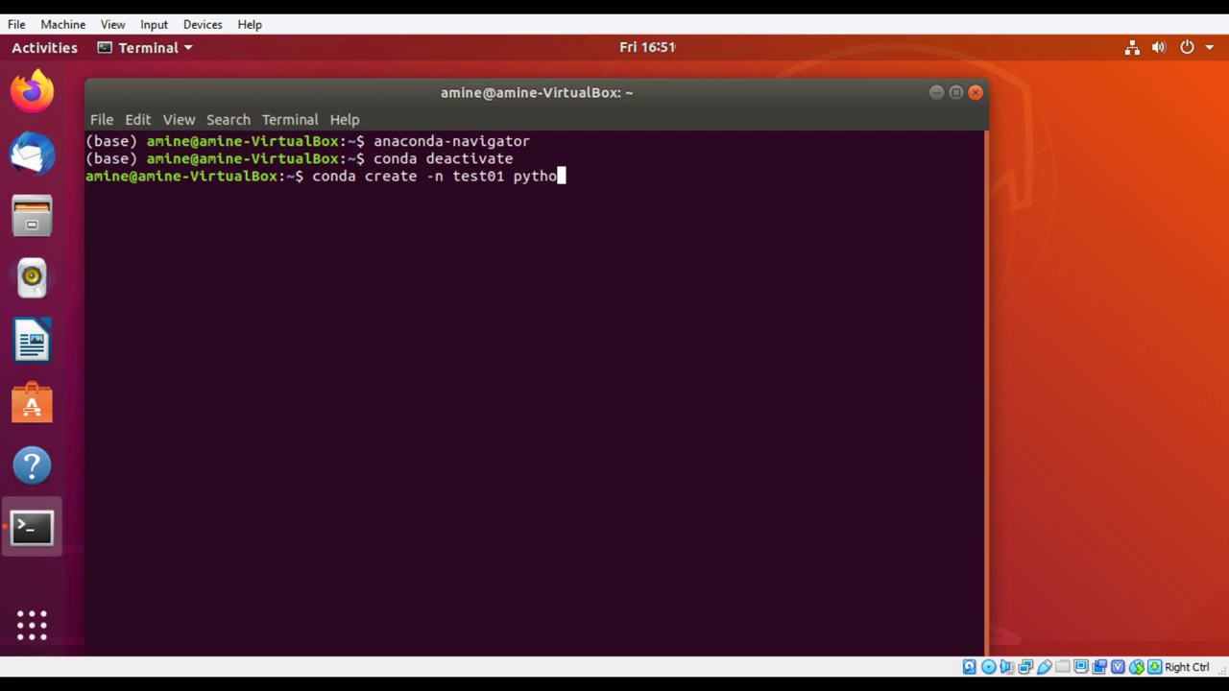
pyautogui.write('n=3.5')
pyautogui.press('Return')
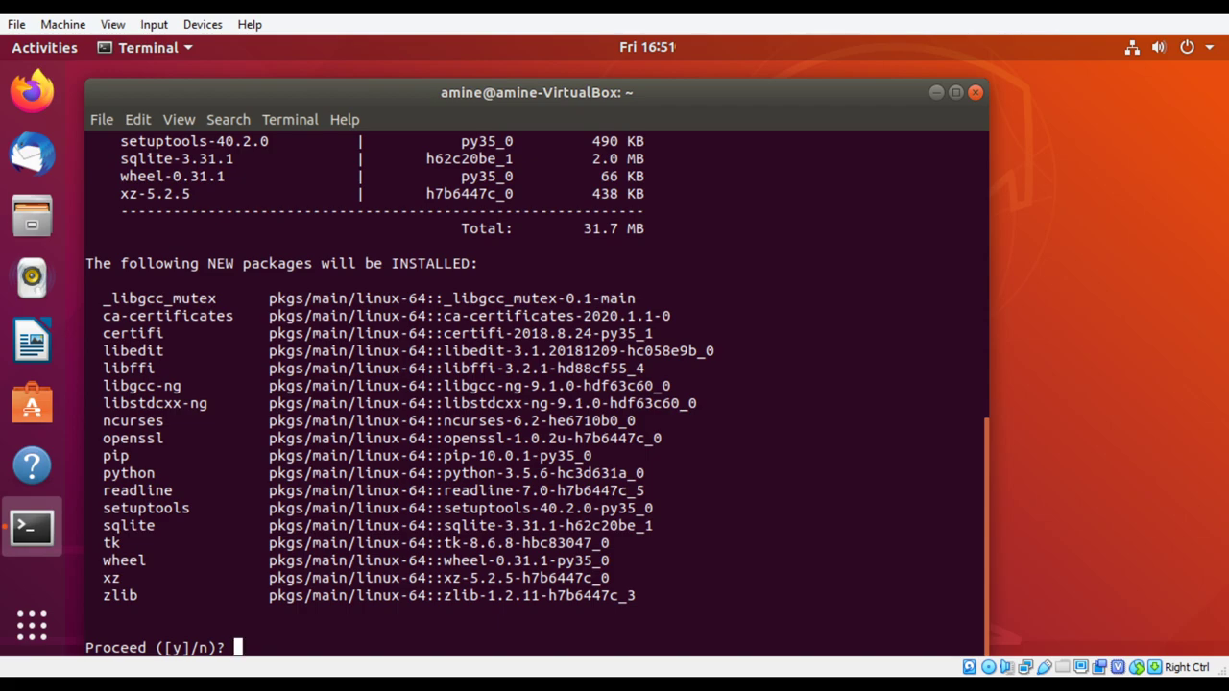
pyautogui.press('Return')
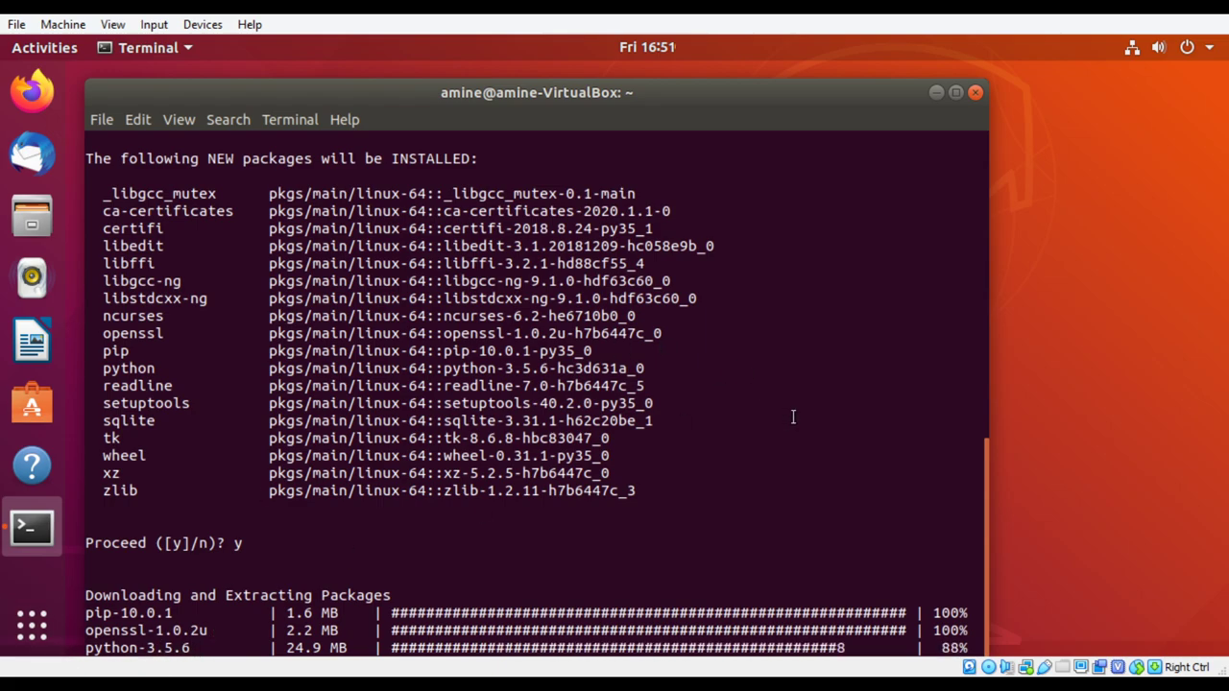
# - Maximize the terminal window and activate the base environment with conda activate
pyautogui.doubleClick(802, 93)
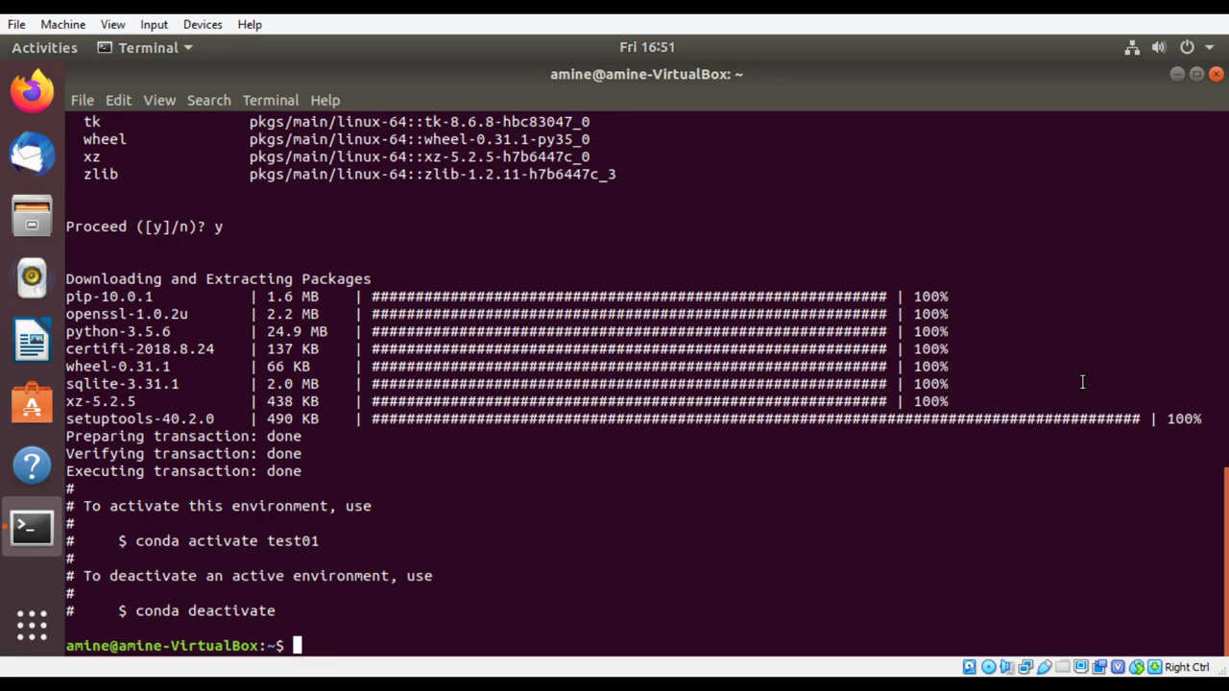
pyautogui.write('conda activate')
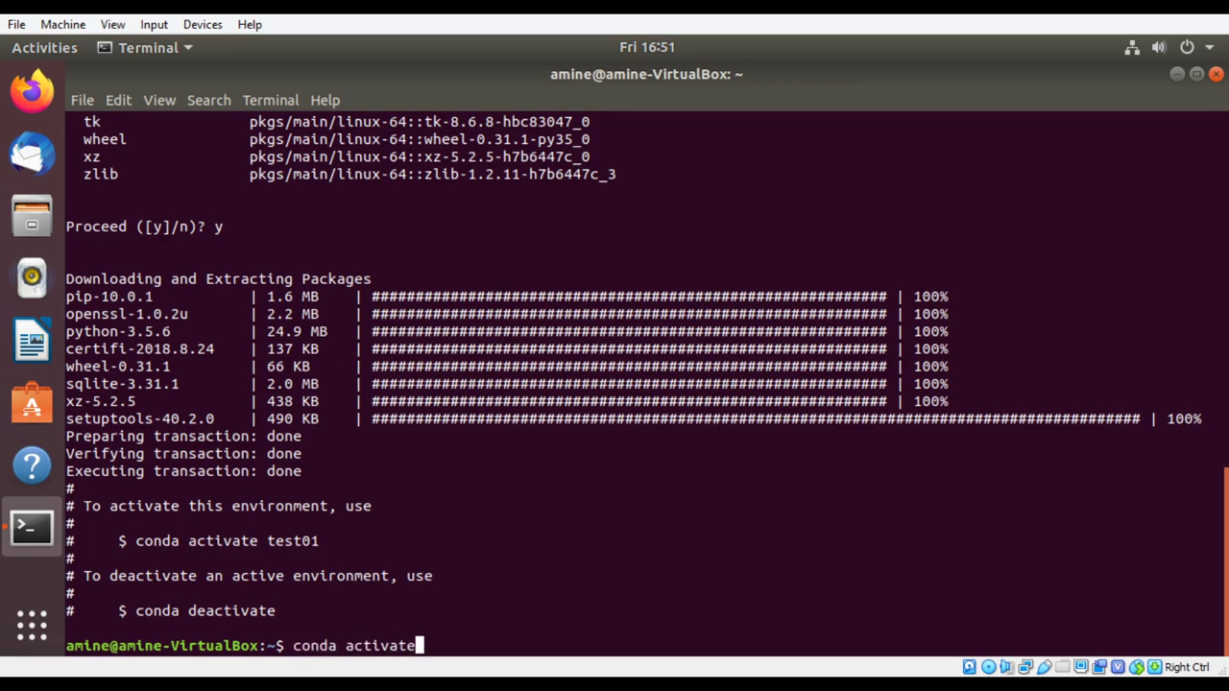
pyautogui.press('Return')
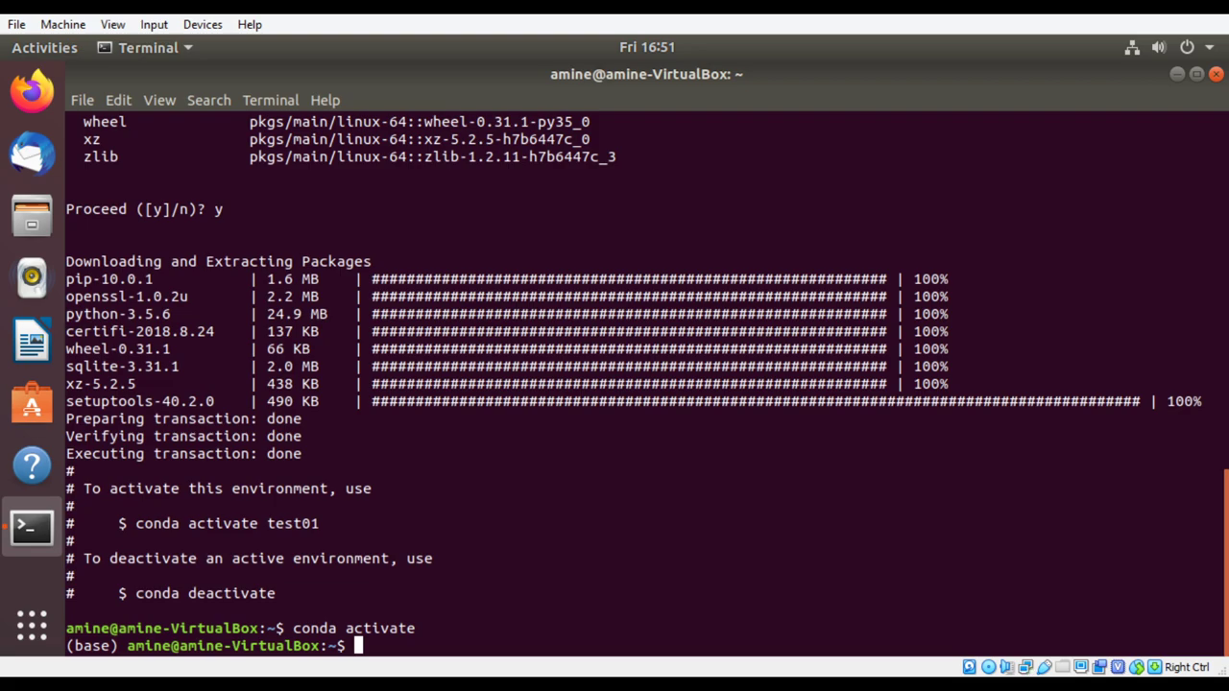
# - Launch Anaconda Navigator again from the terminal and bring its window to the front
pyautogui.write('anaconda-n')
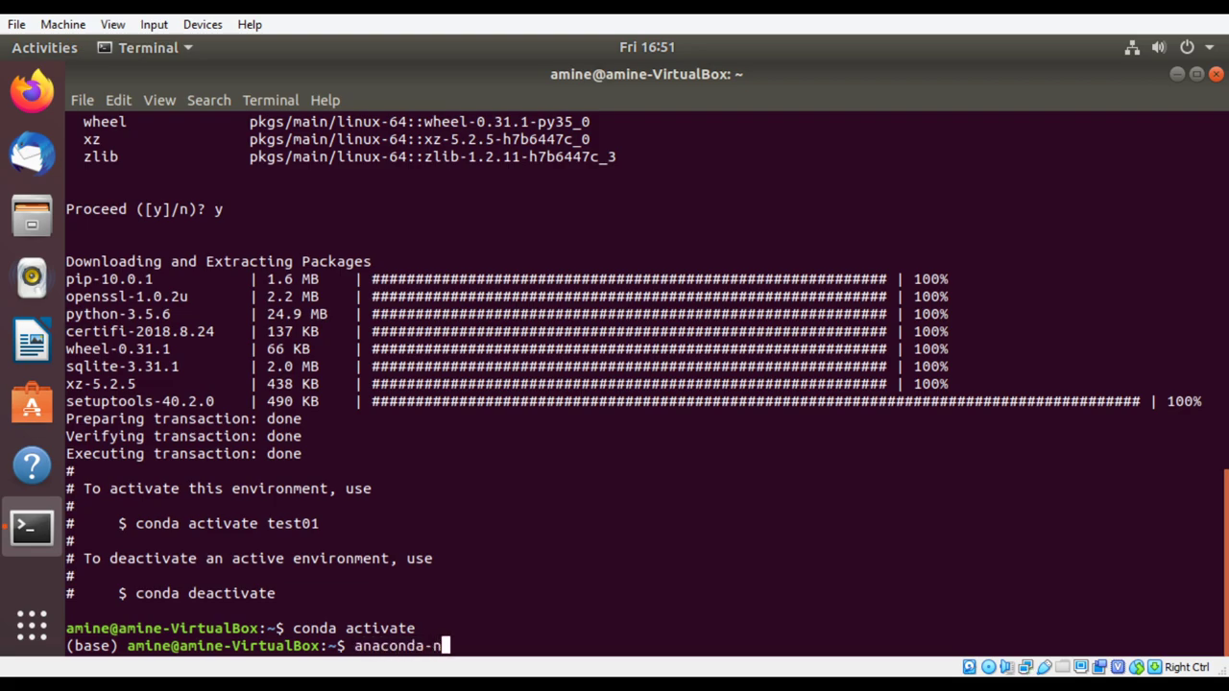
pyautogui.write('avigator')
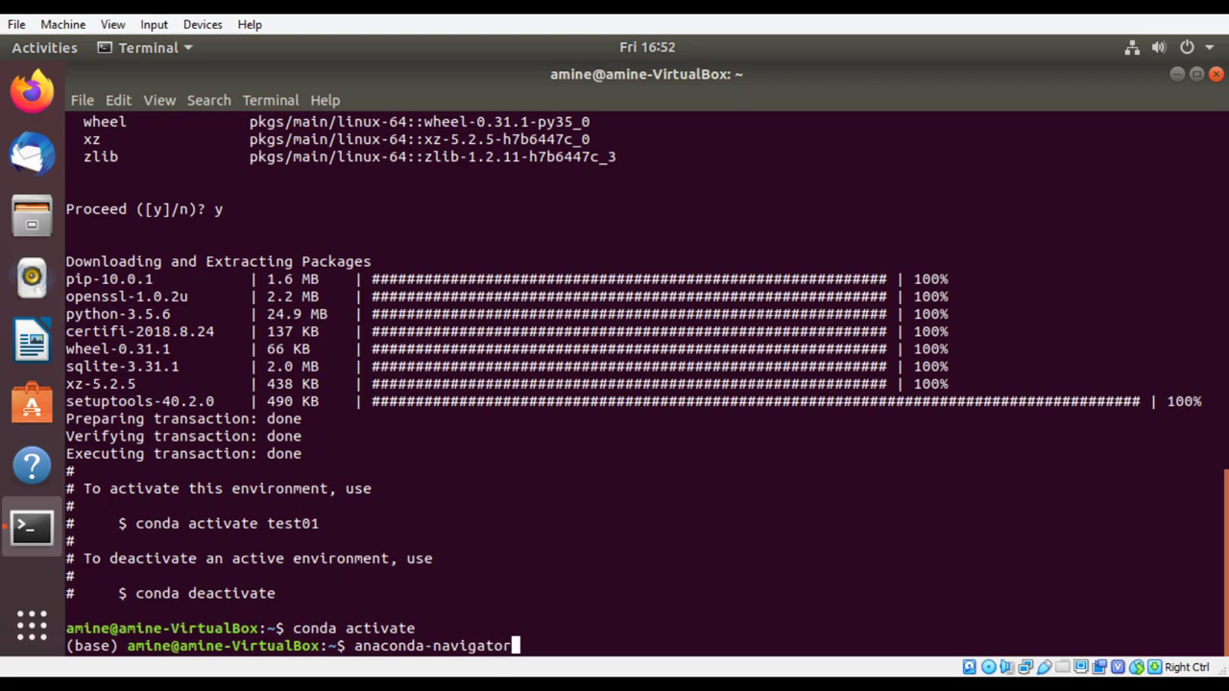
pyautogui.press('Return')
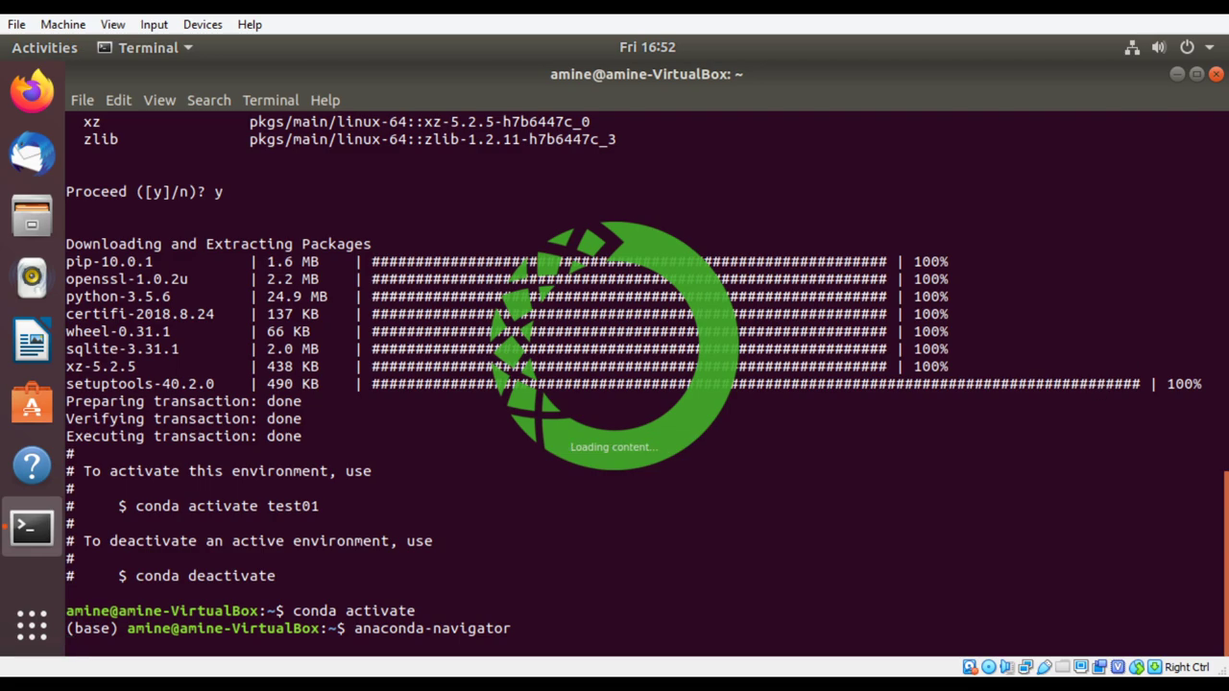
pyautogui.click(652, 467)
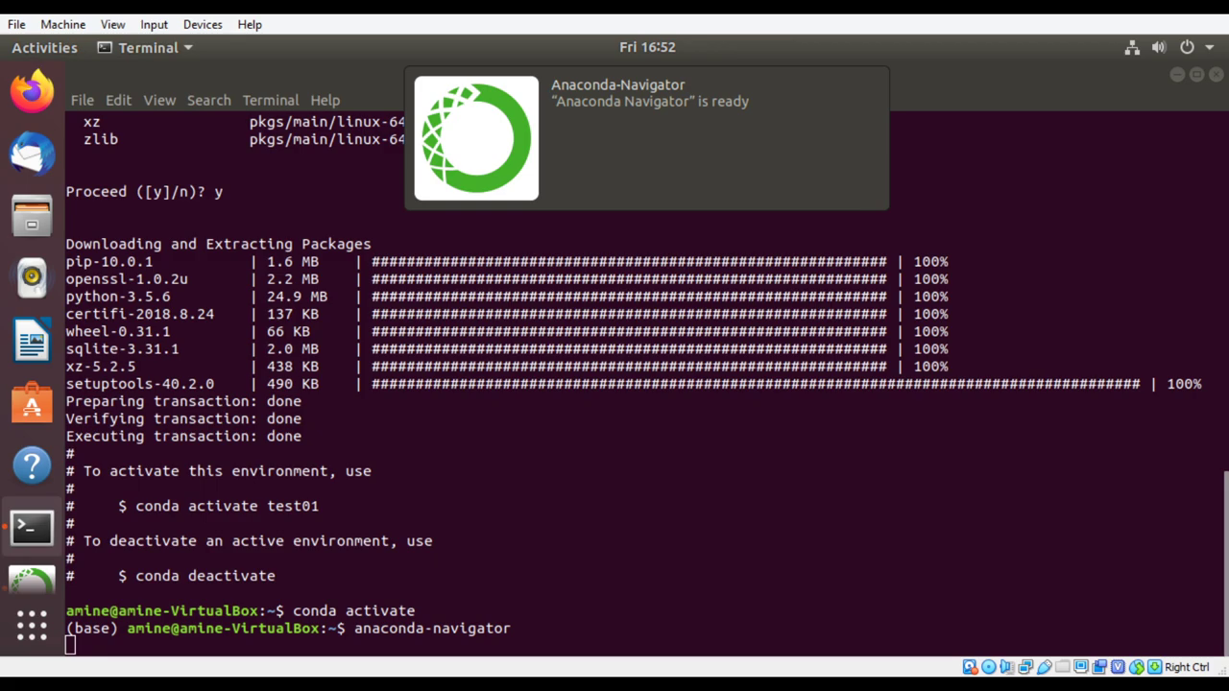
pyautogui.click(21, 593)
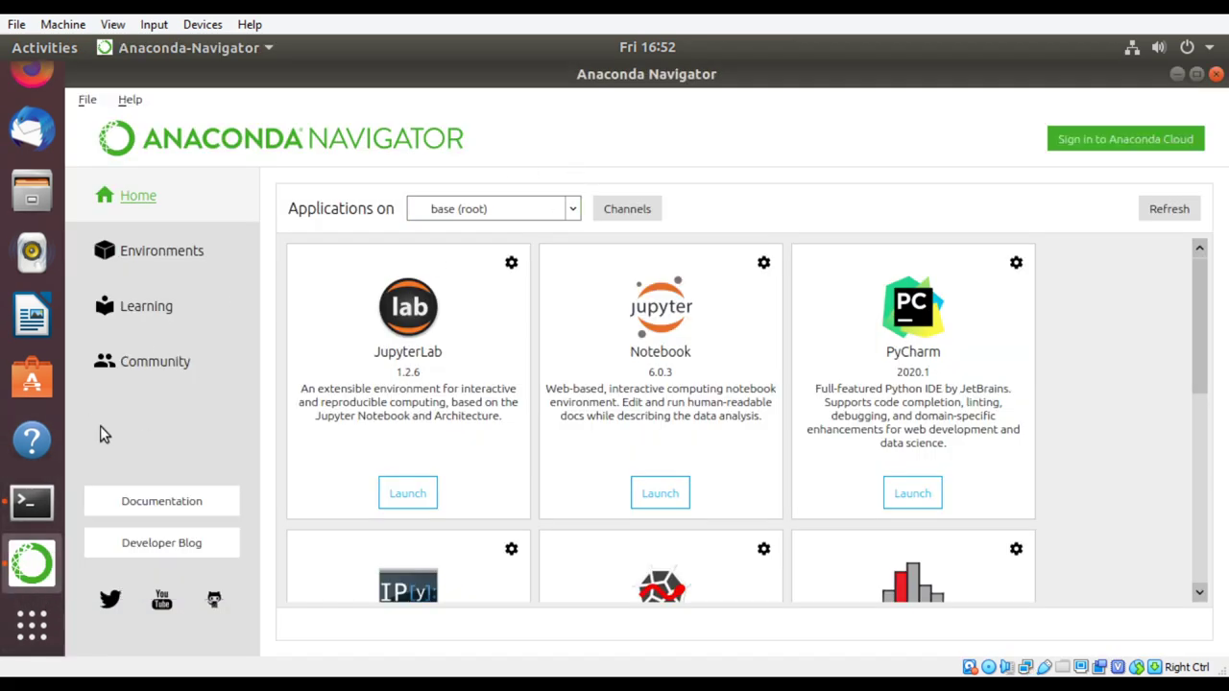
# - Select the test01 environment in Navigator's environments list and look through its installed packages
pyautogui.click(168, 257)
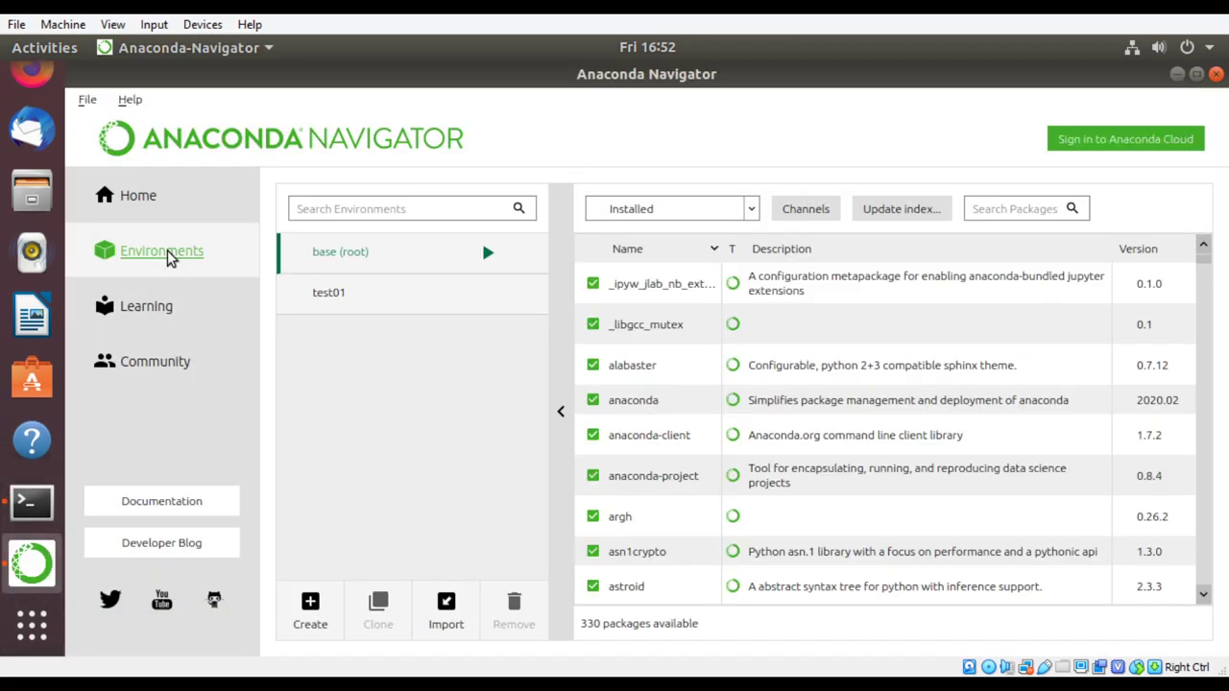
pyautogui.click(329, 294)
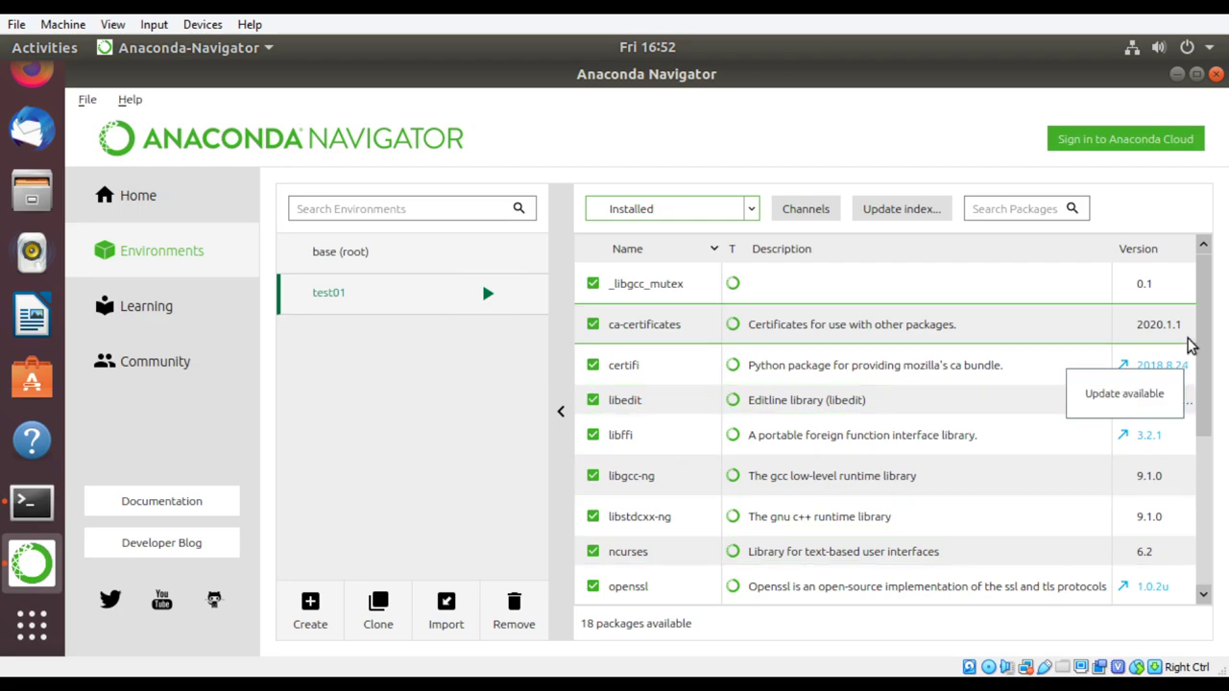
pyautogui.moveTo(1204, 321); pyautogui.dragTo(1226, 464)
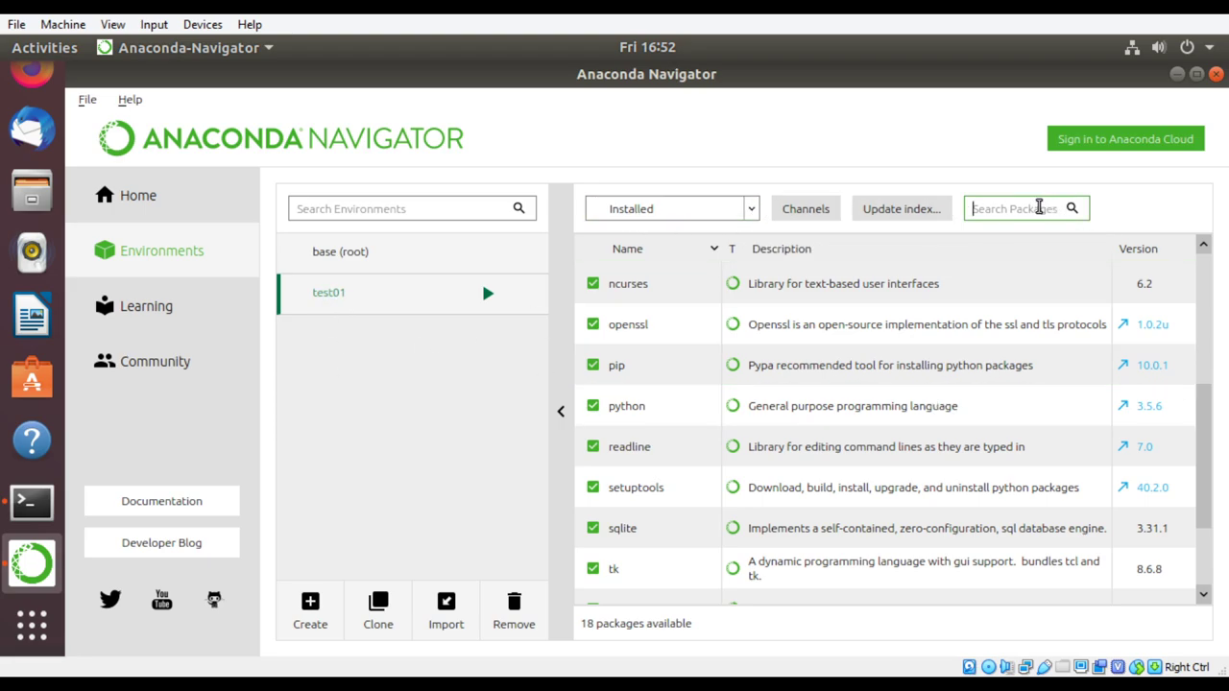
# - Find keras among the test01 environment's packages that are not installed and install it together with its dependencies
pyautogui.click(749, 212)
pyautogui.click(662, 274)
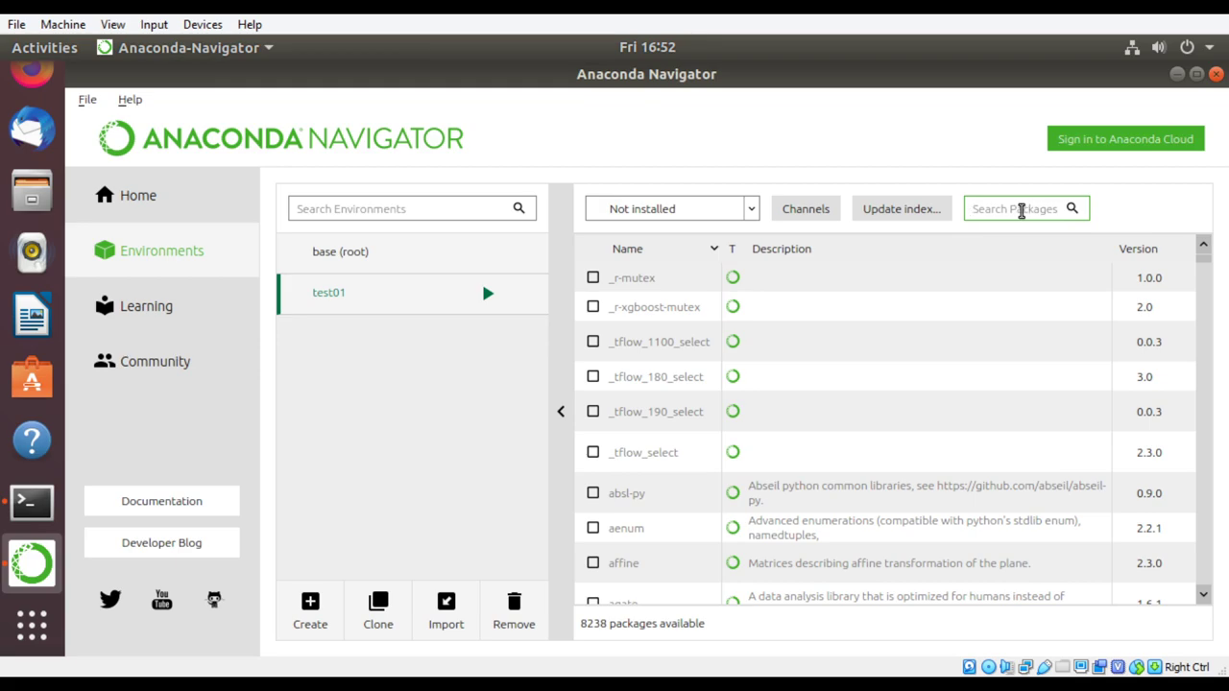
pyautogui.click(1021, 210)
pyautogui.write('keras')
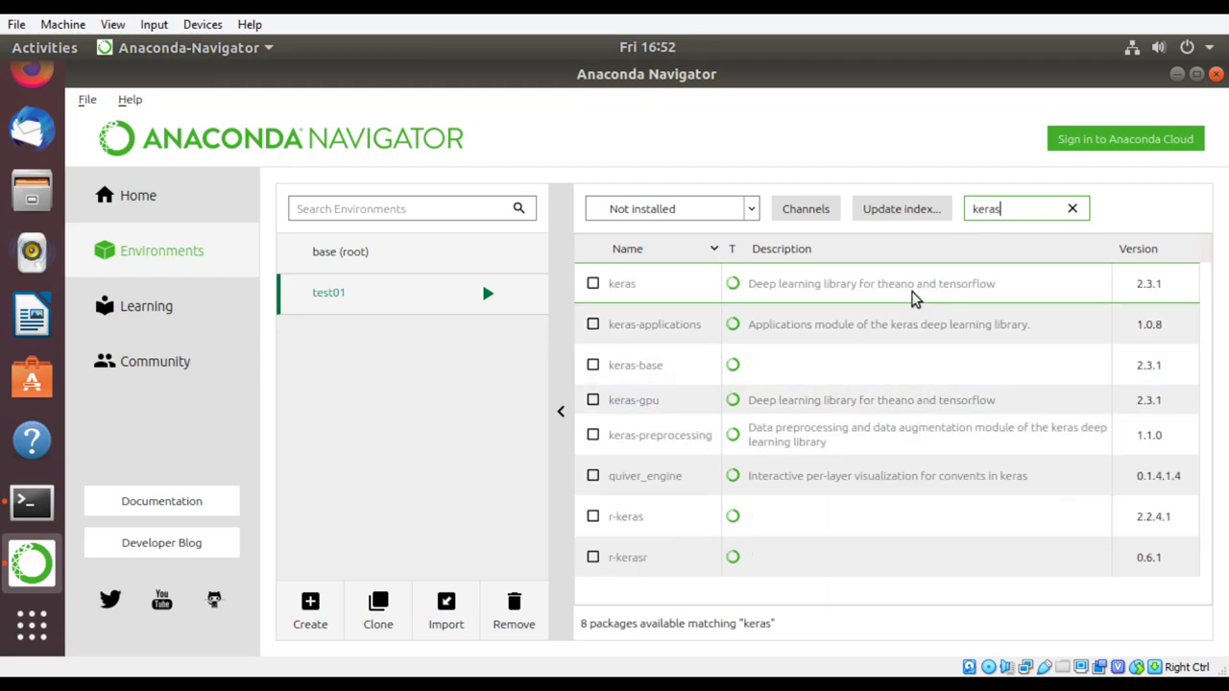
pyautogui.click(593, 285)
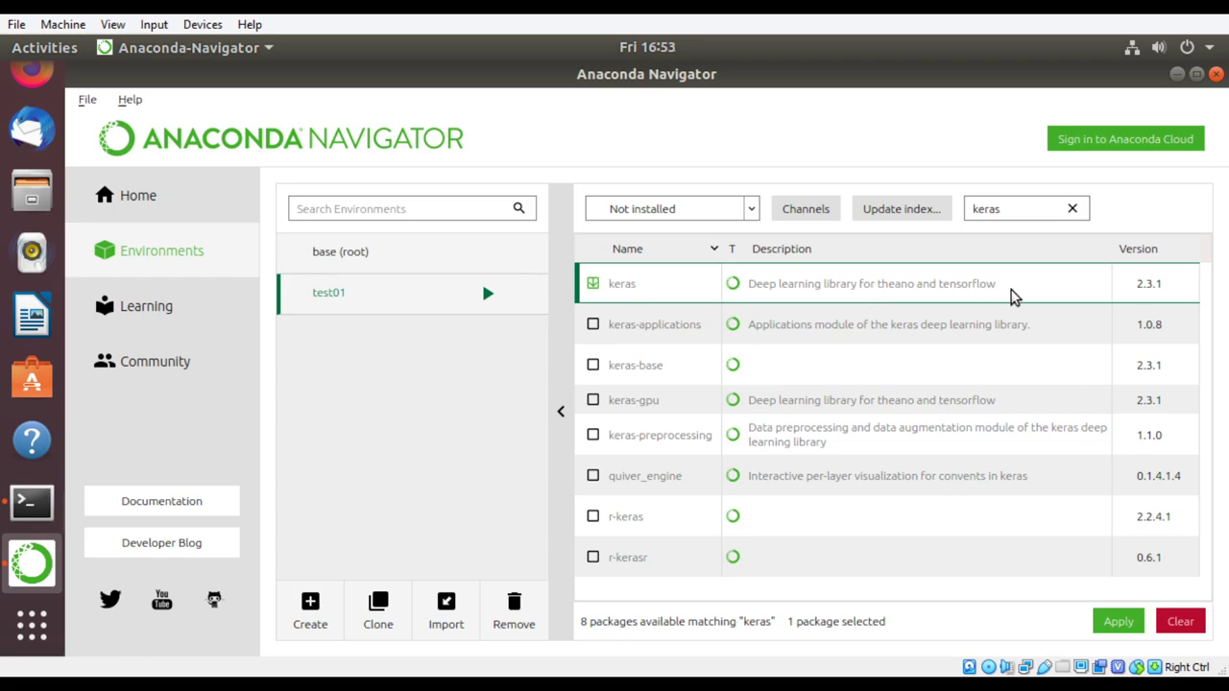
pyautogui.click(1118, 624)
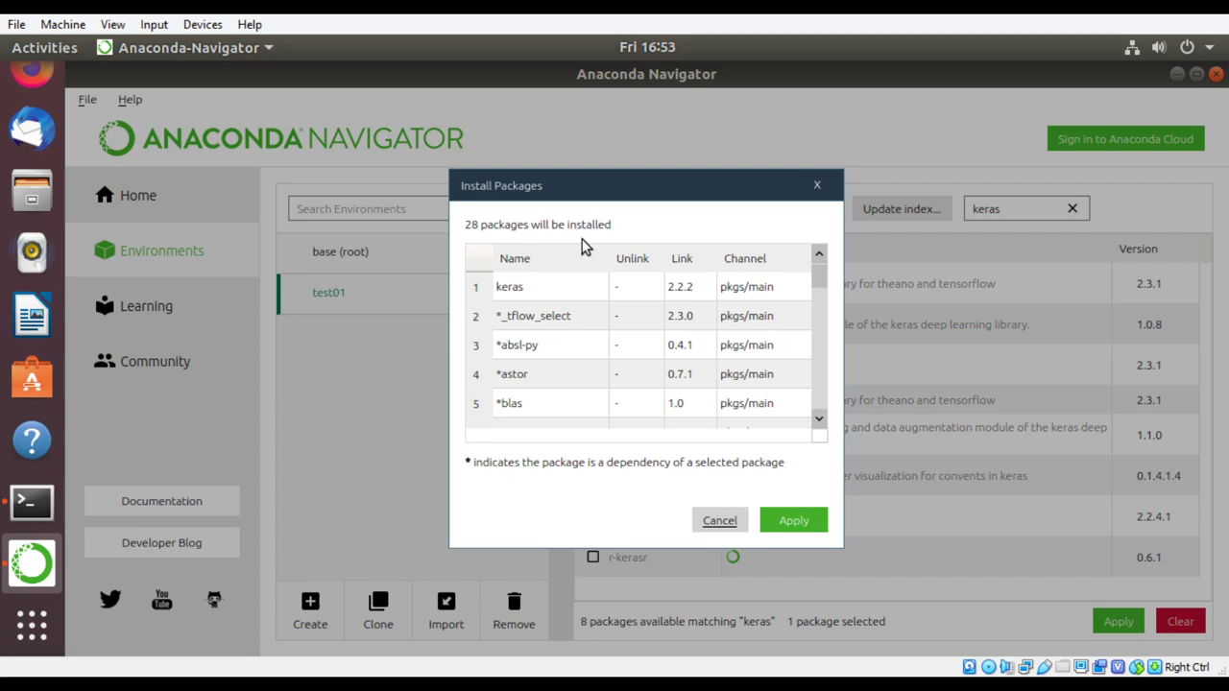
pyautogui.click(804, 524)
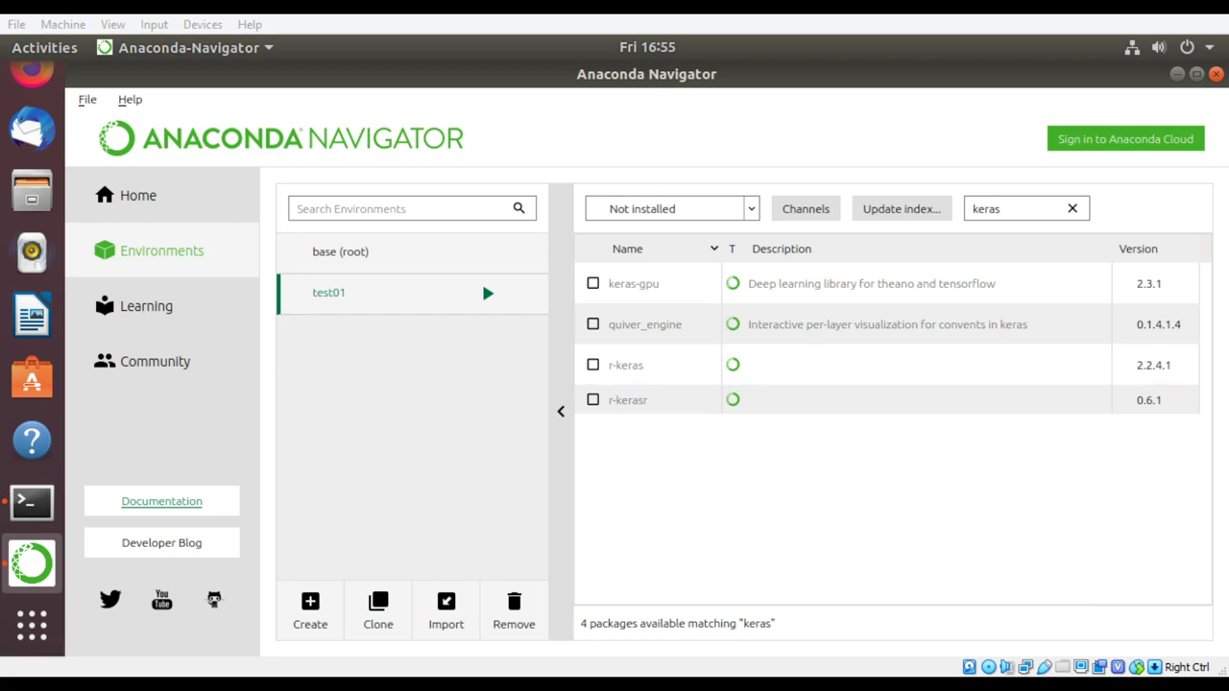
# - List all installed packages of the test01 environment and check the keras and tensorflow entries
pyautogui.click(753, 210)
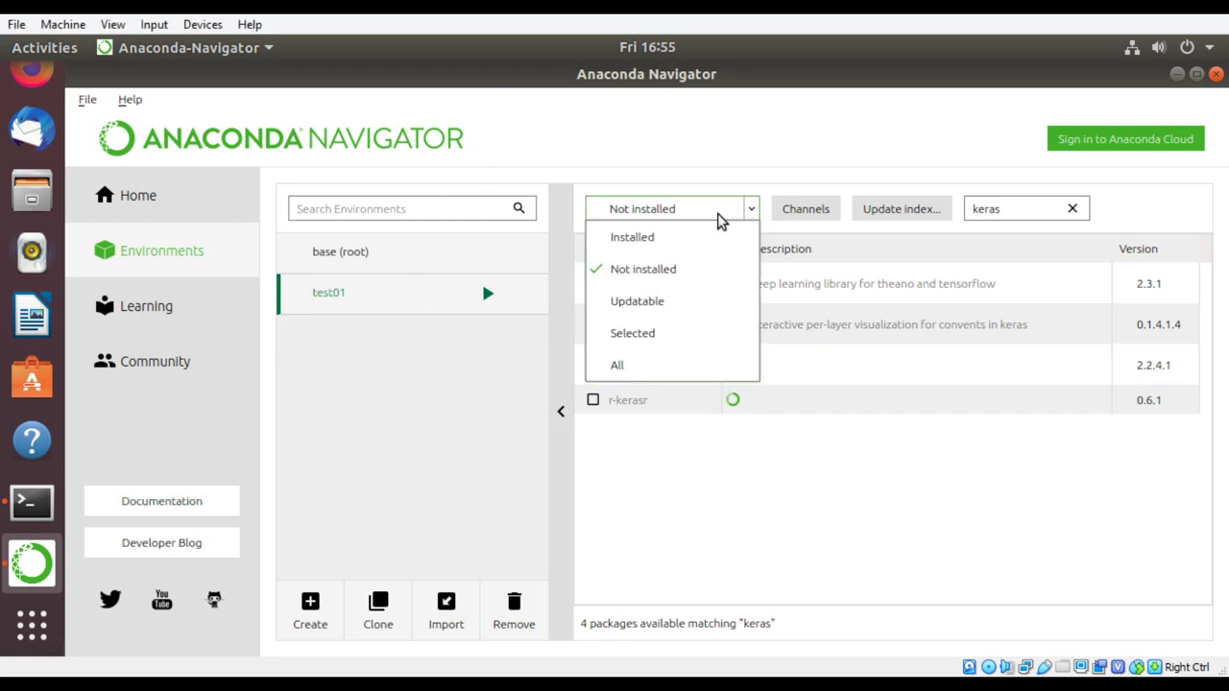
pyautogui.click(653, 243)
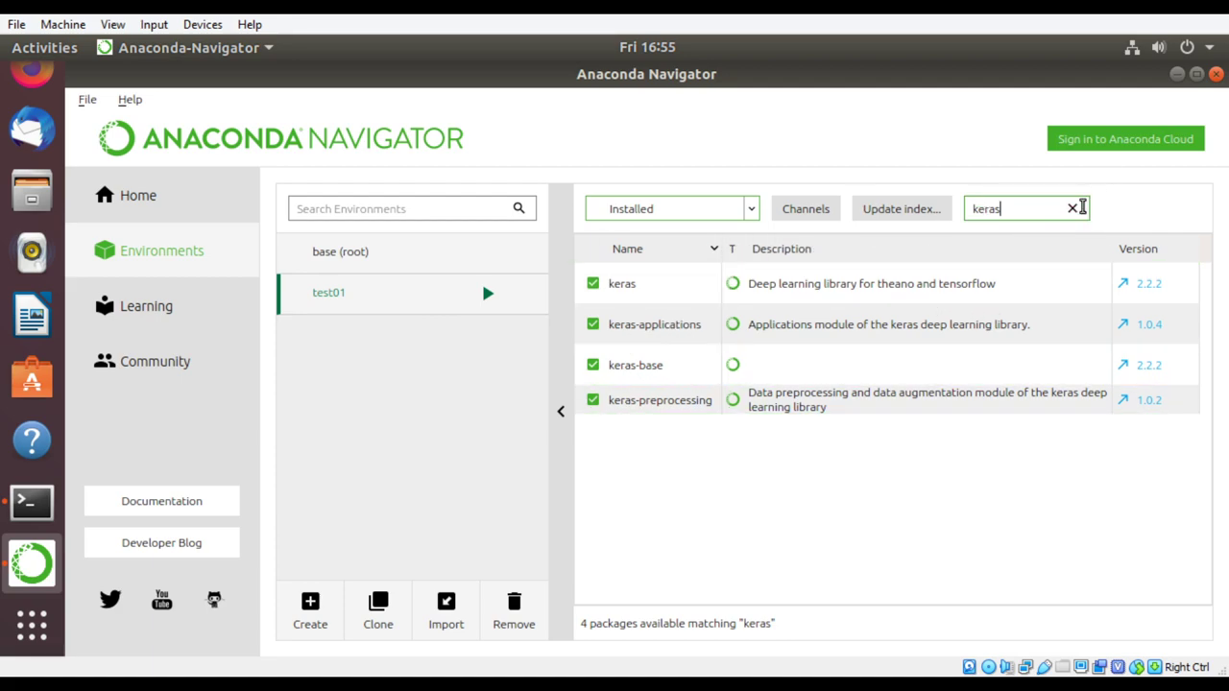
pyautogui.click(1072, 209)
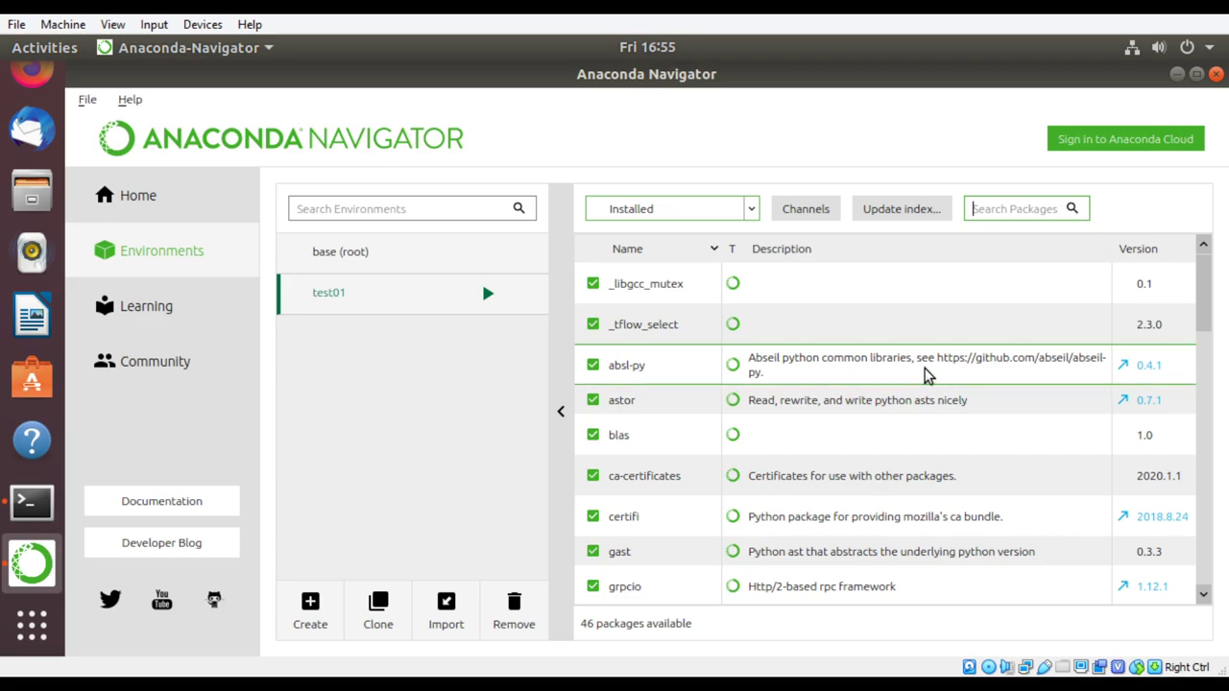
pyautogui.scroll(-1, 926, 374)
pyautogui.moveTo(1193, 321); pyautogui.dragTo(1201, 381)
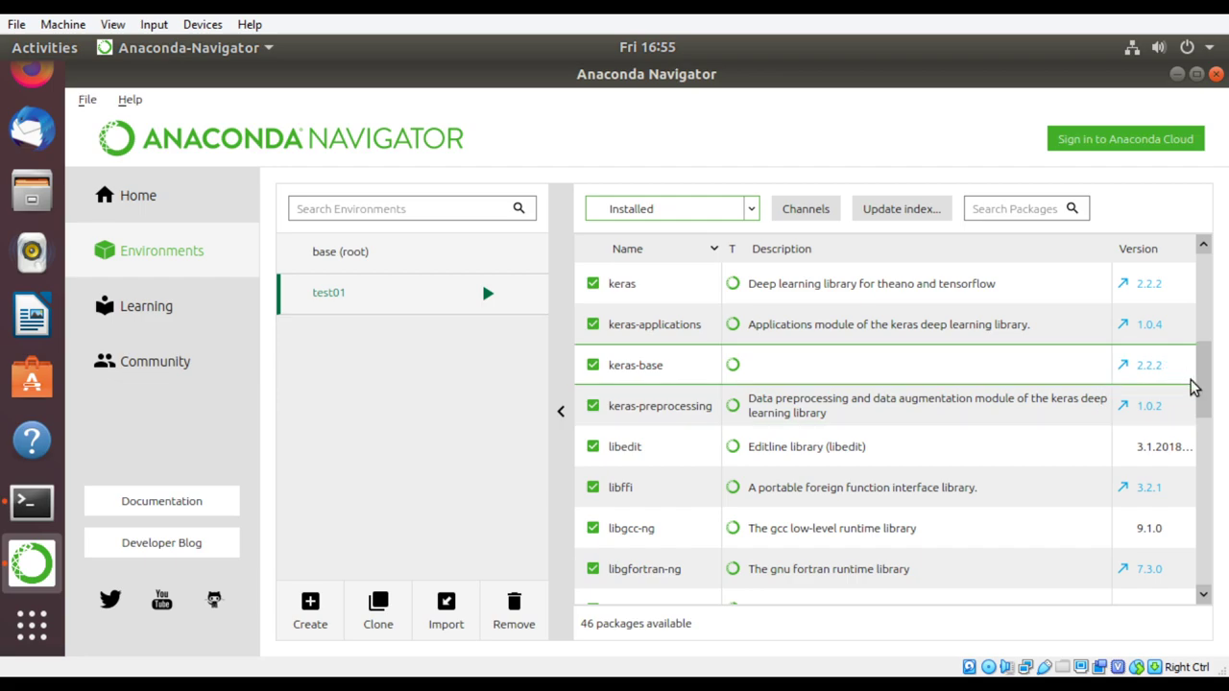
pyautogui.moveTo(1206, 384); pyautogui.dragTo(1219, 525)
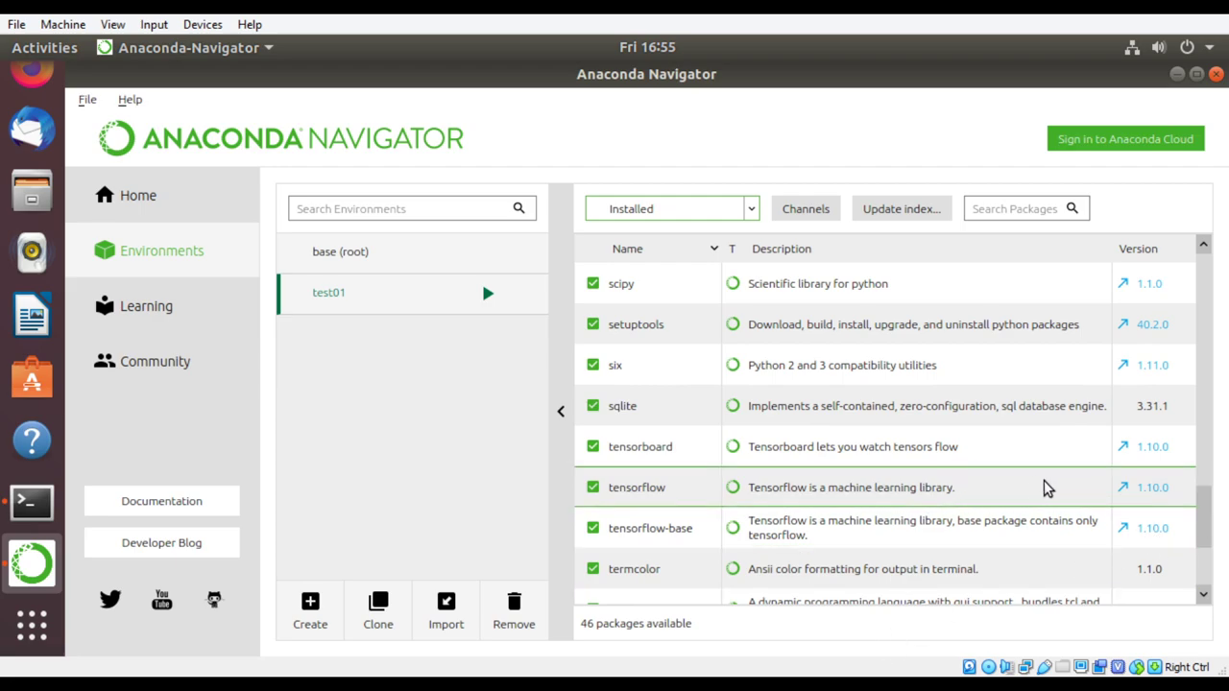
pyautogui.click(869, 493)
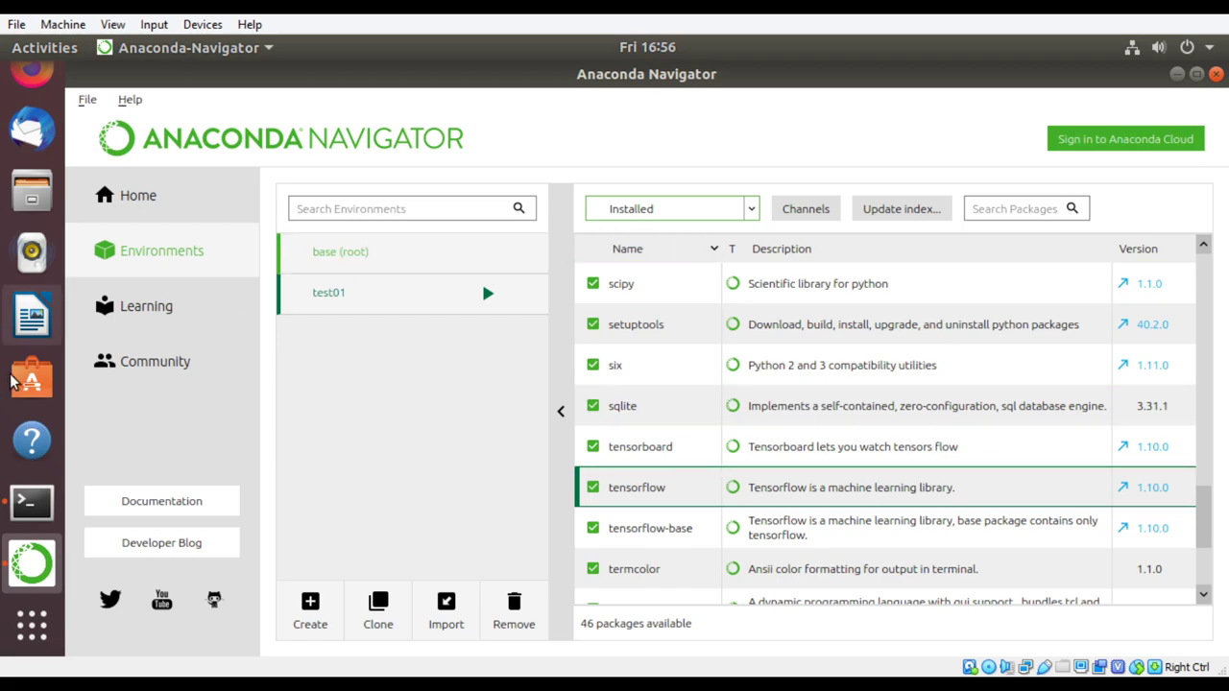
# - Quit Anaconda Navigator, confirming the exit, and close the terminal window
pyautogui.click(1217, 74)
pyautogui.click(751, 446)
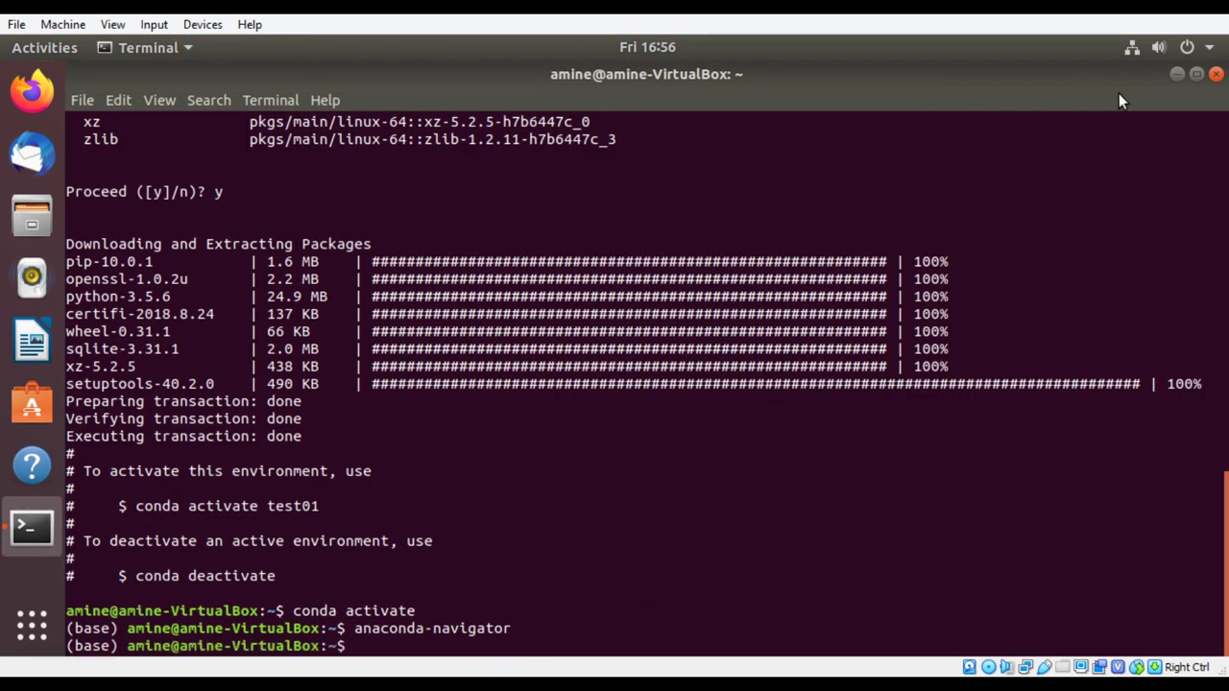
pyautogui.click(1216, 75)
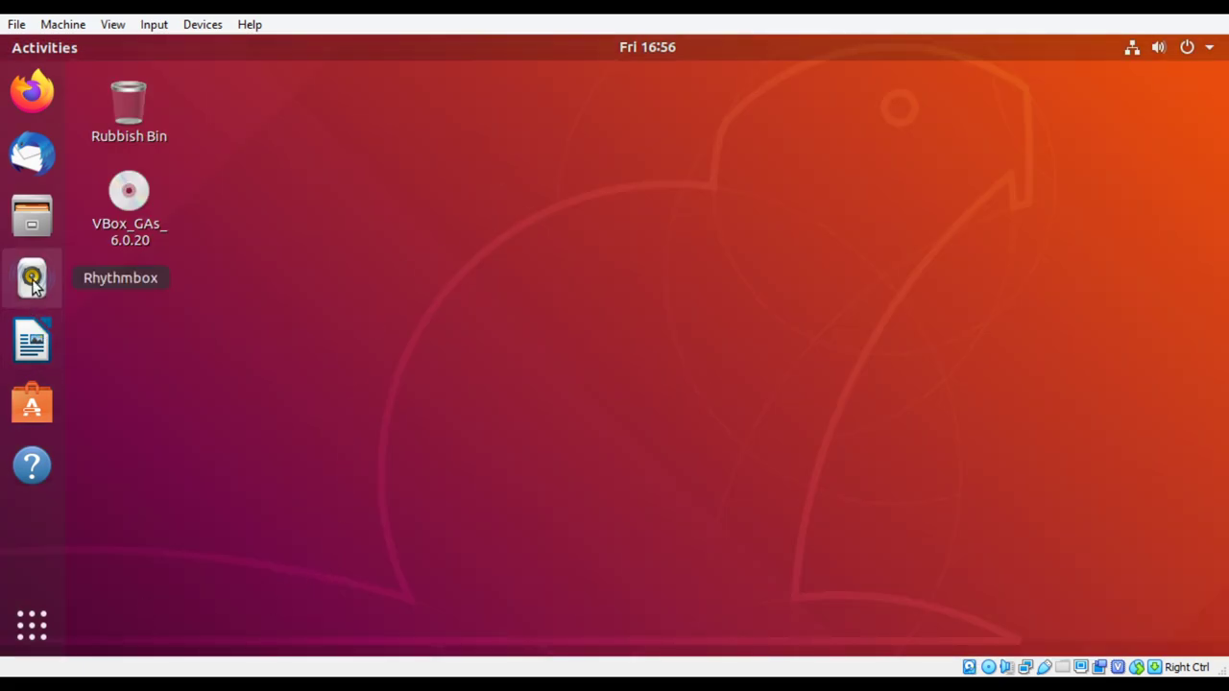
# - Switch to Ubuntu Software, search for "pycharm" and open the PyCharm CE page
pyautogui.click(31, 407)
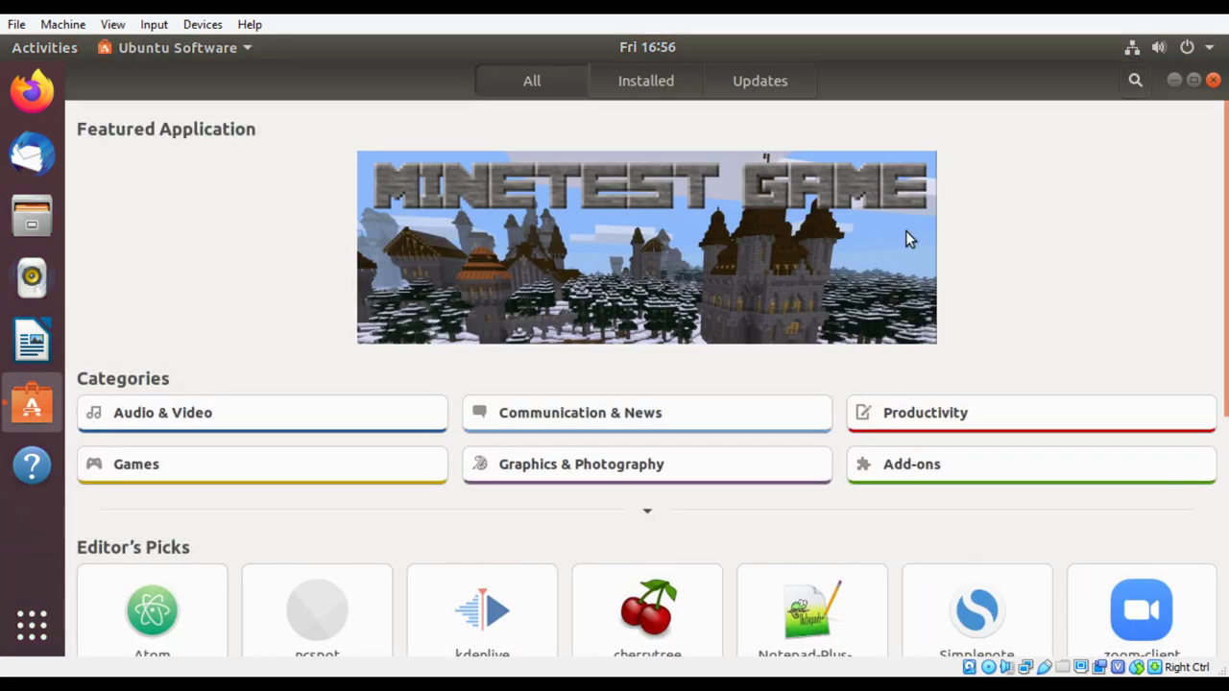
pyautogui.click(1133, 82)
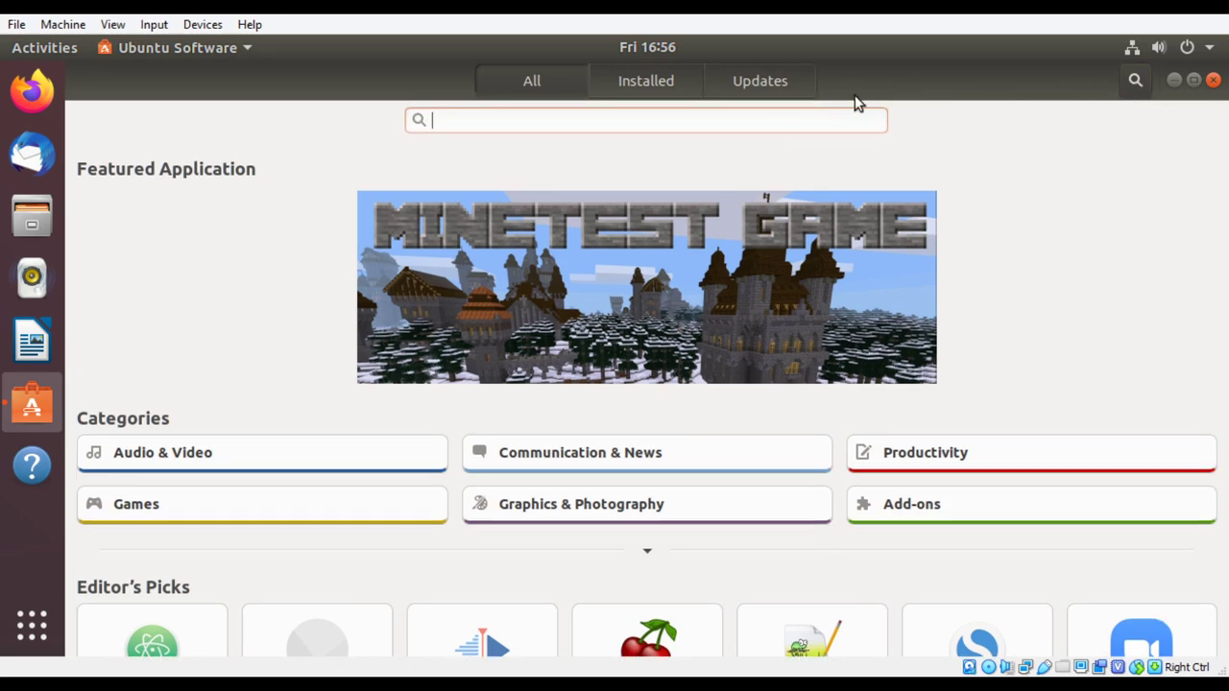
pyautogui.write('pycharm')
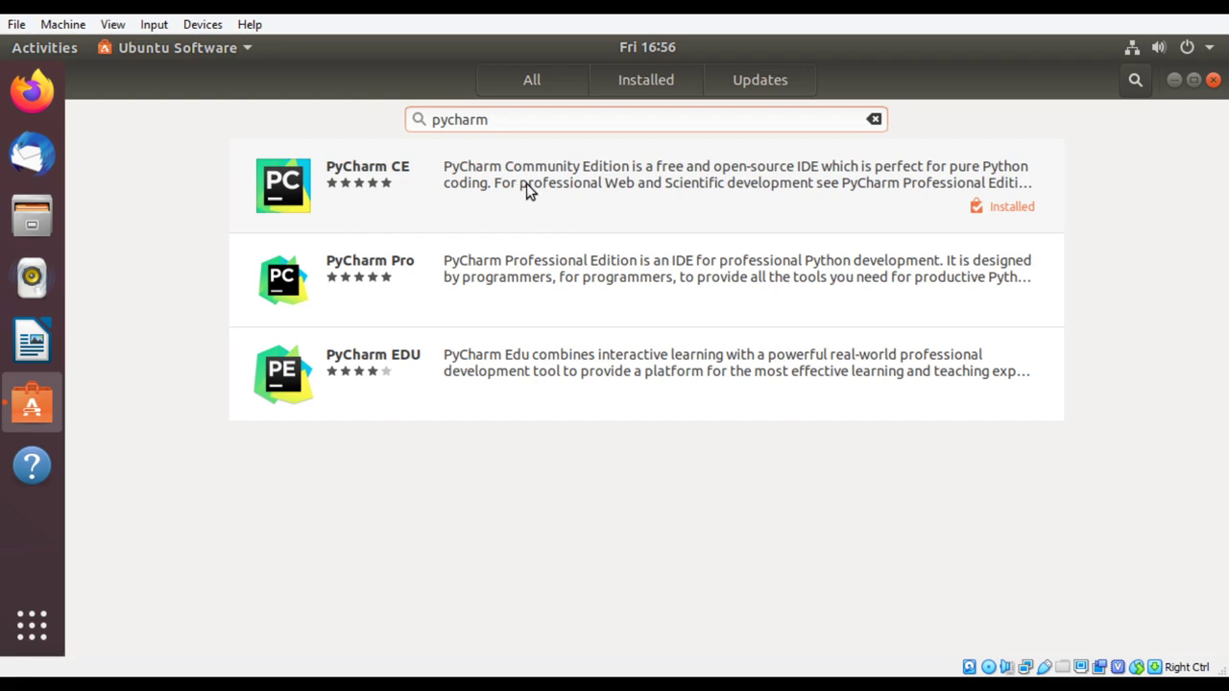
pyautogui.click(488, 182)
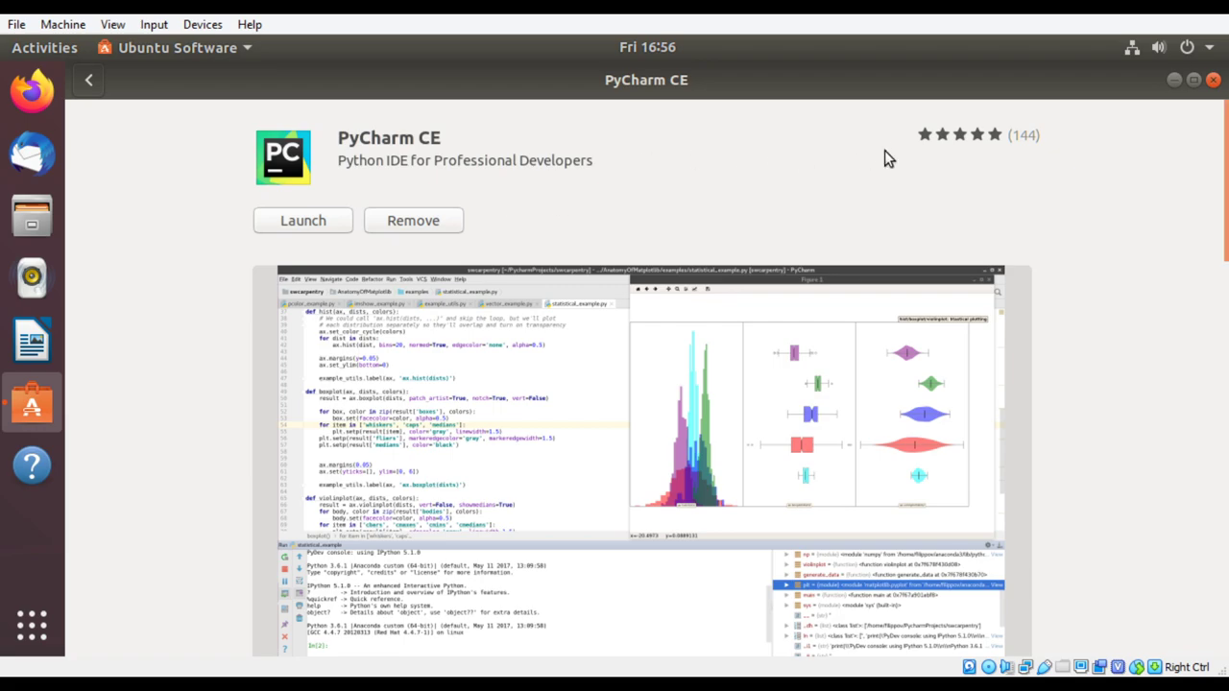
# - View the PyCharm EDU page, return to the PyCharm CE page and launch PyCharm CE
pyautogui.click(87, 79)
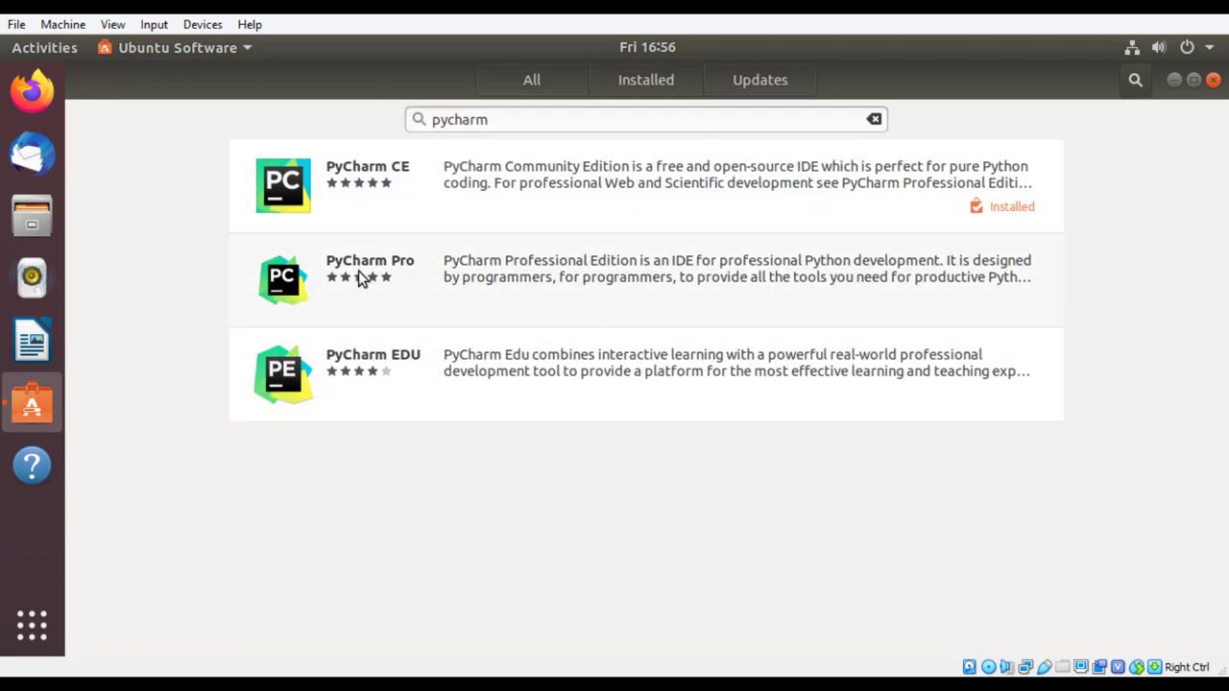
pyautogui.click(361, 373)
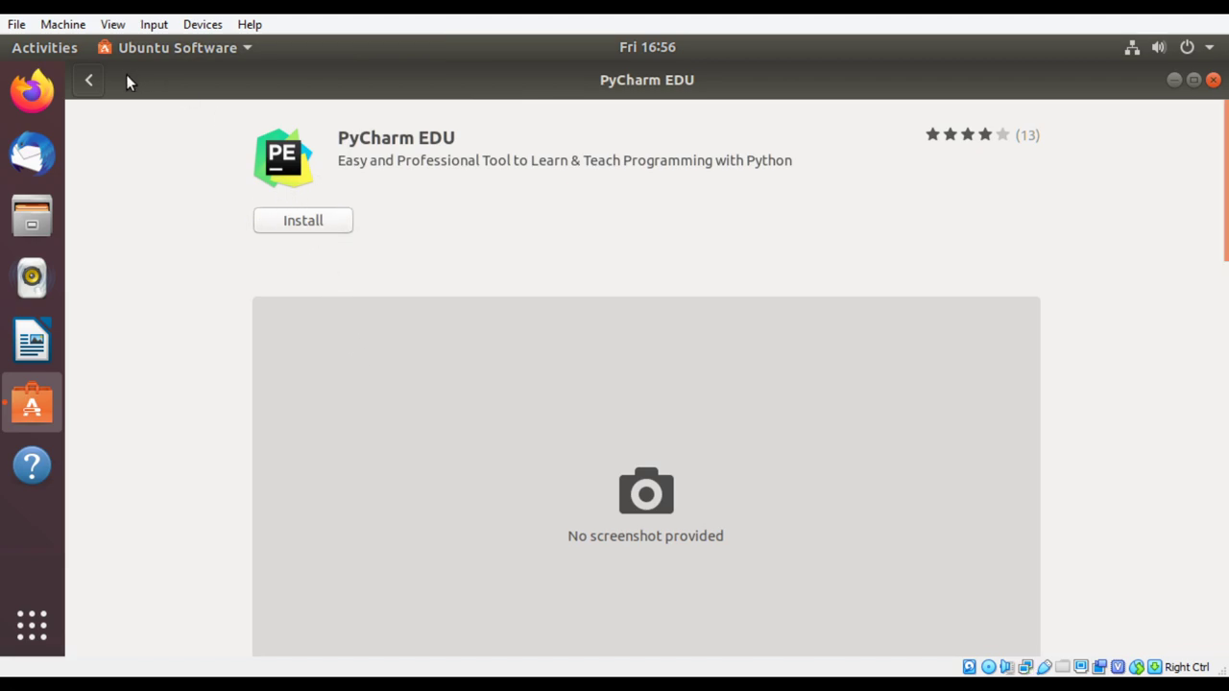
pyautogui.click(88, 81)
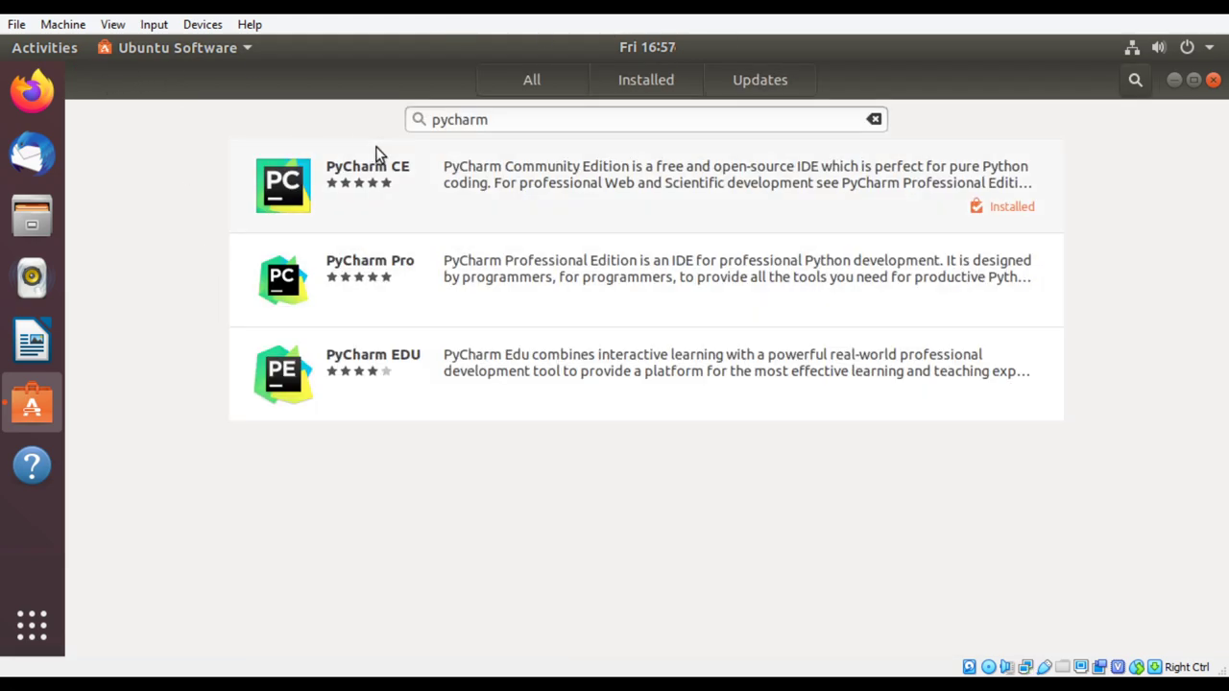
pyautogui.click(630, 215)
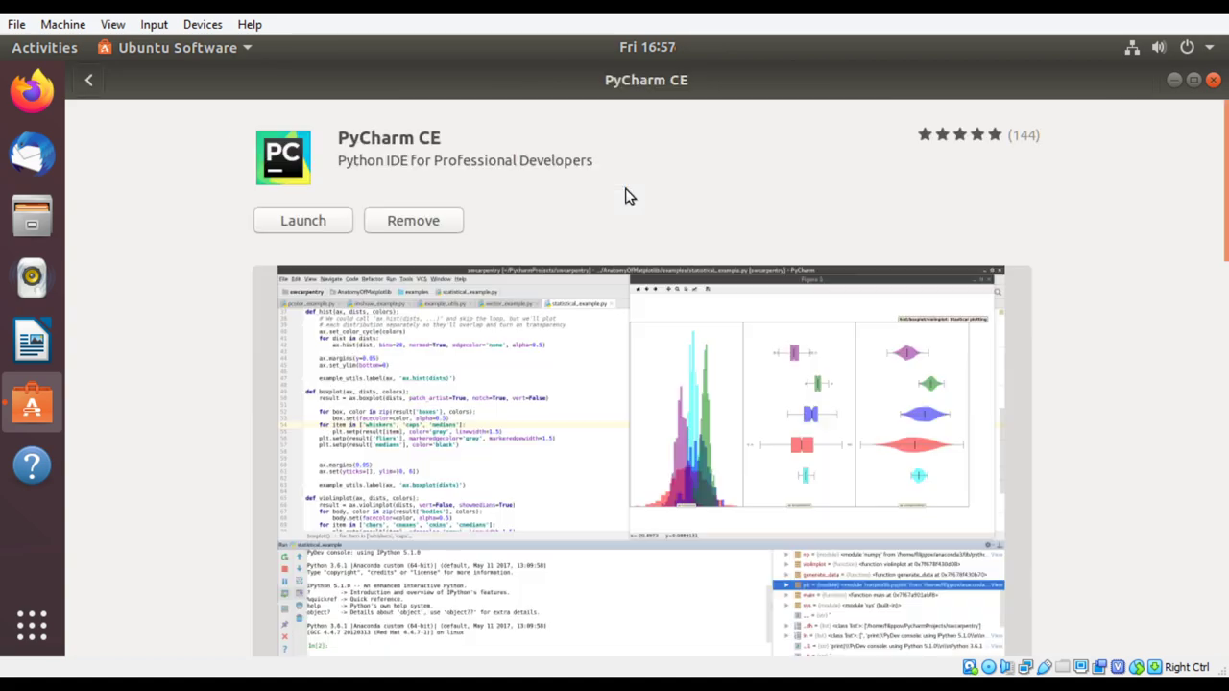
pyautogui.click(302, 224)
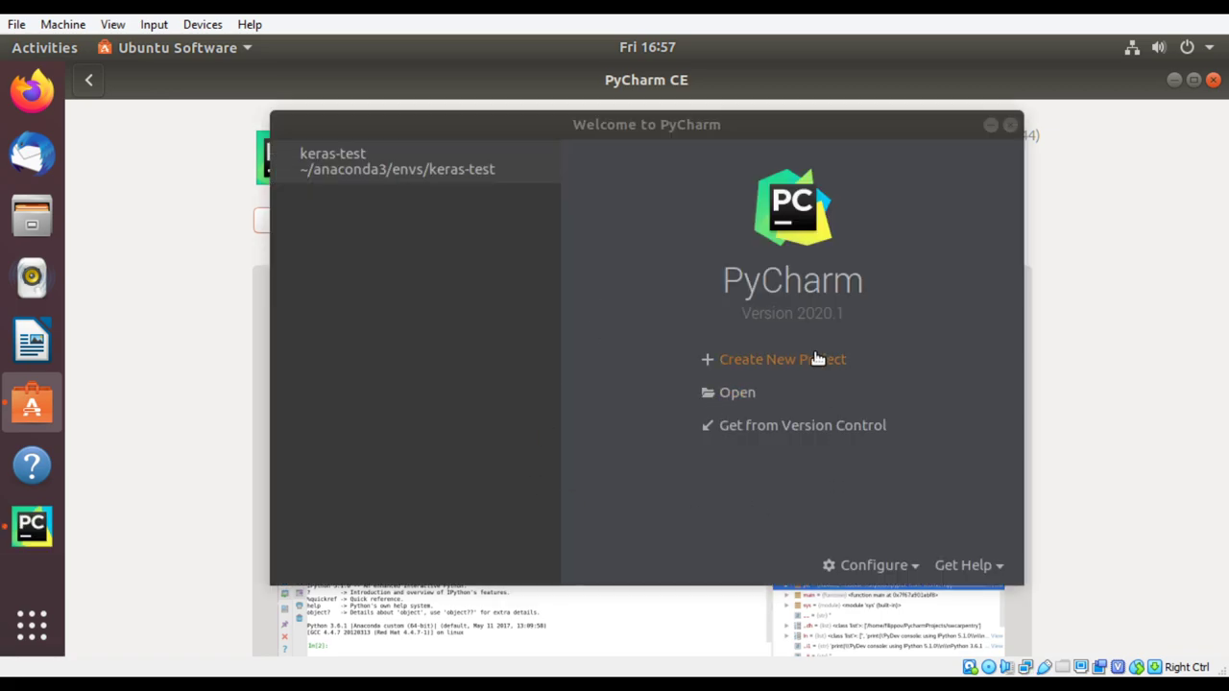
# - Bring up PyCharm's Open File or Project dialog and browse the folder tree for the project location
pyautogui.click(736, 398)
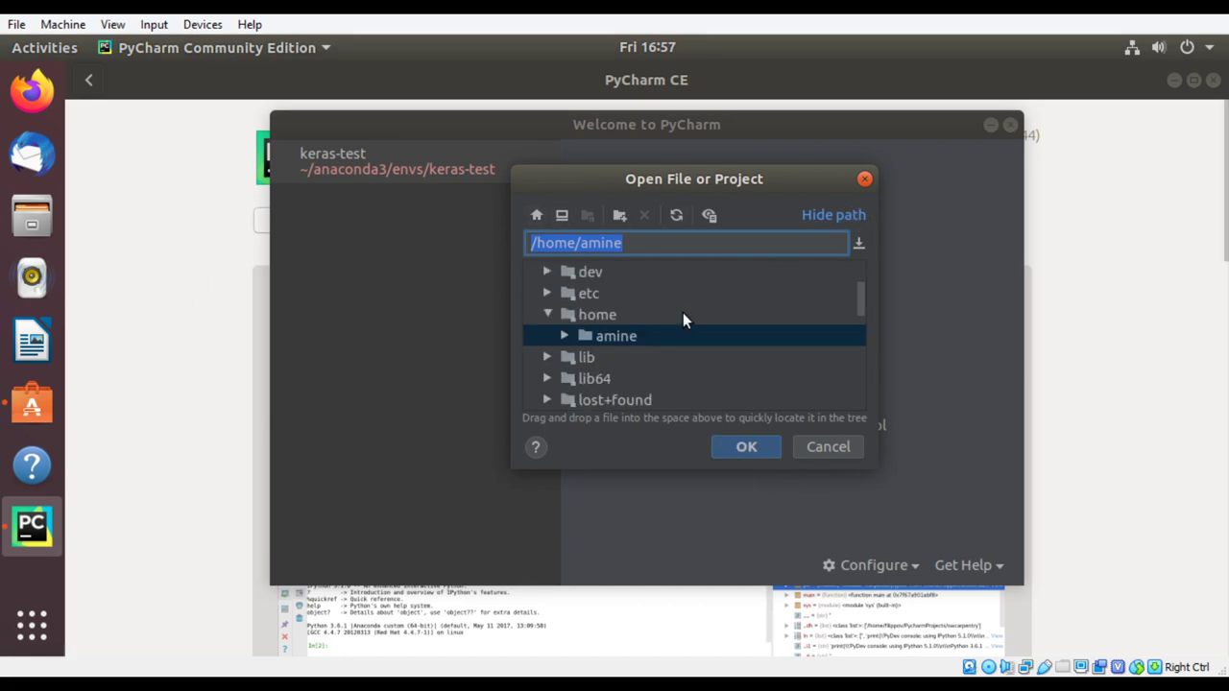
pyautogui.moveTo(863, 303); pyautogui.dragTo(872, 247)
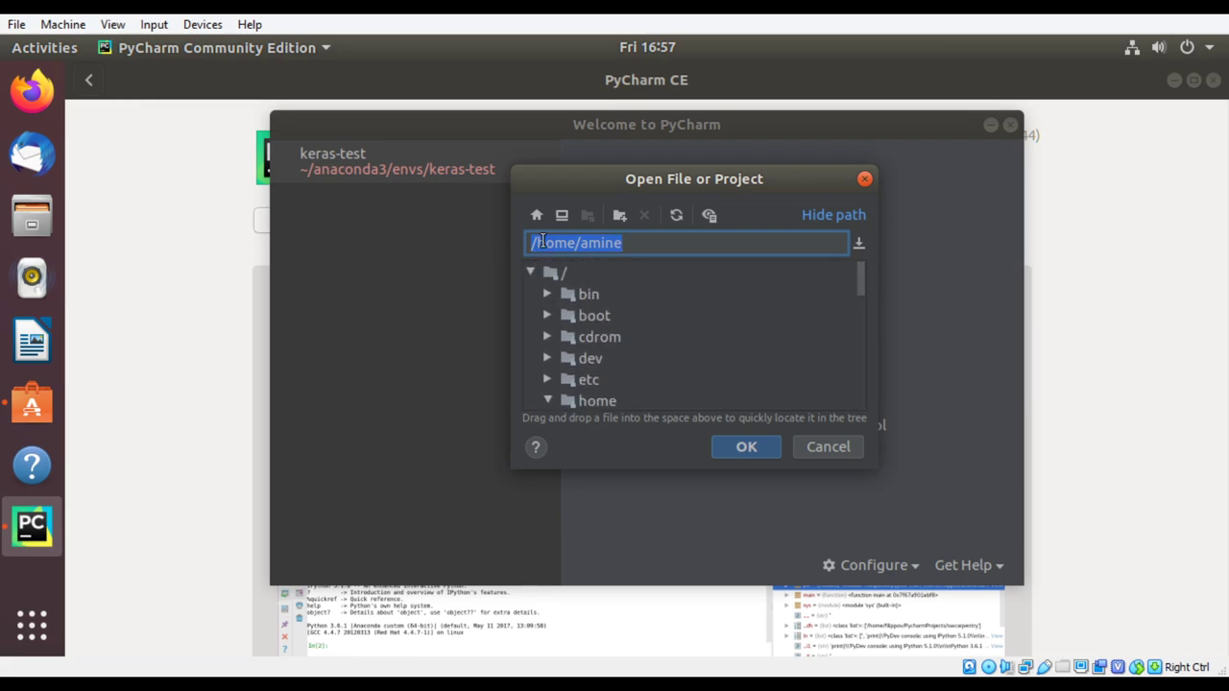
pyautogui.scroll(-3, 717, 360)
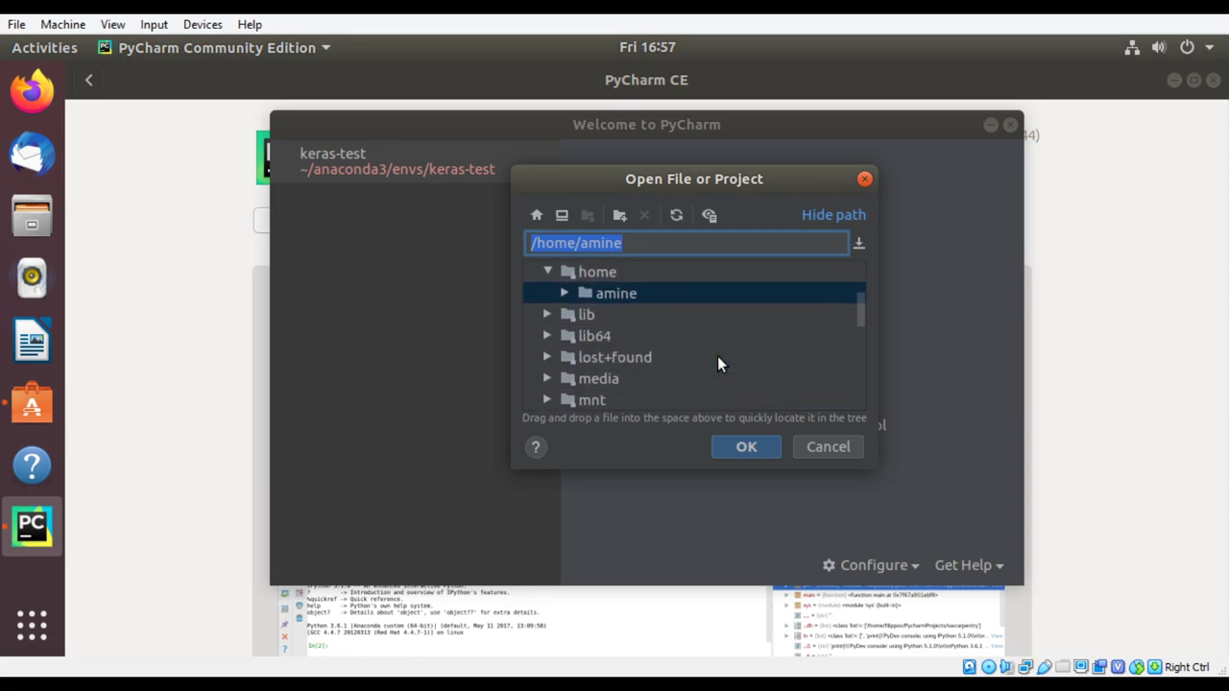
pyautogui.scroll(-4, 745, 368)
pyautogui.scroll(-3, 747, 368)
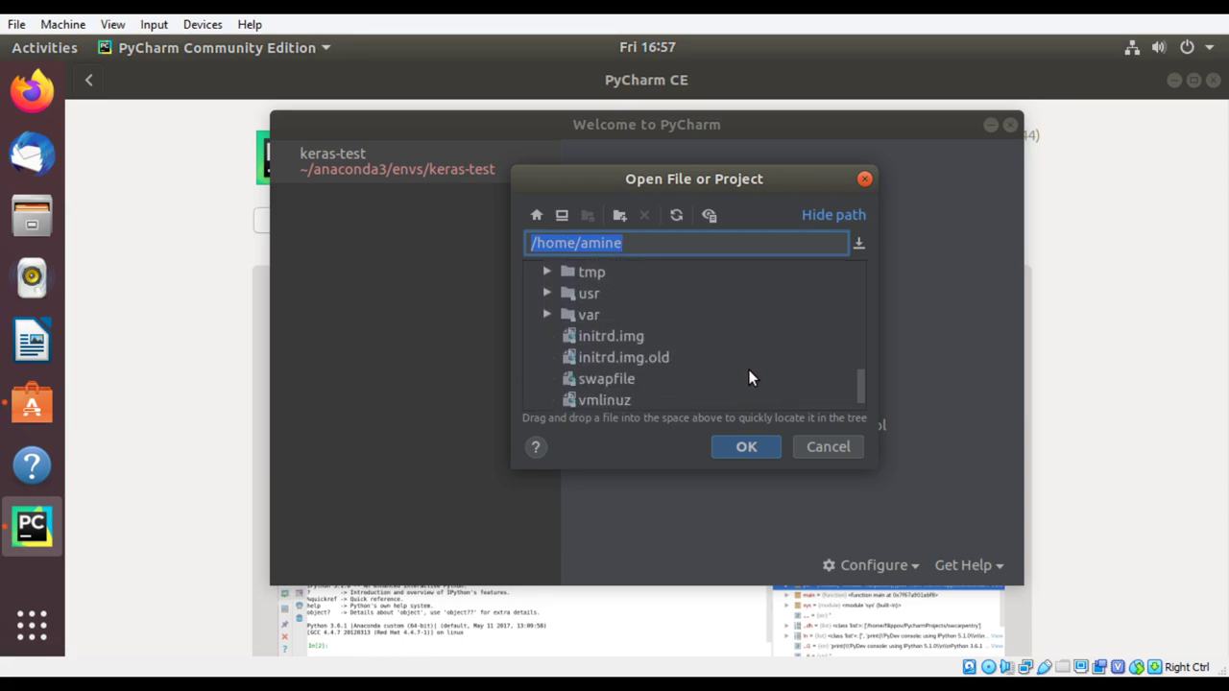
pyautogui.scroll(-1, 760, 376)
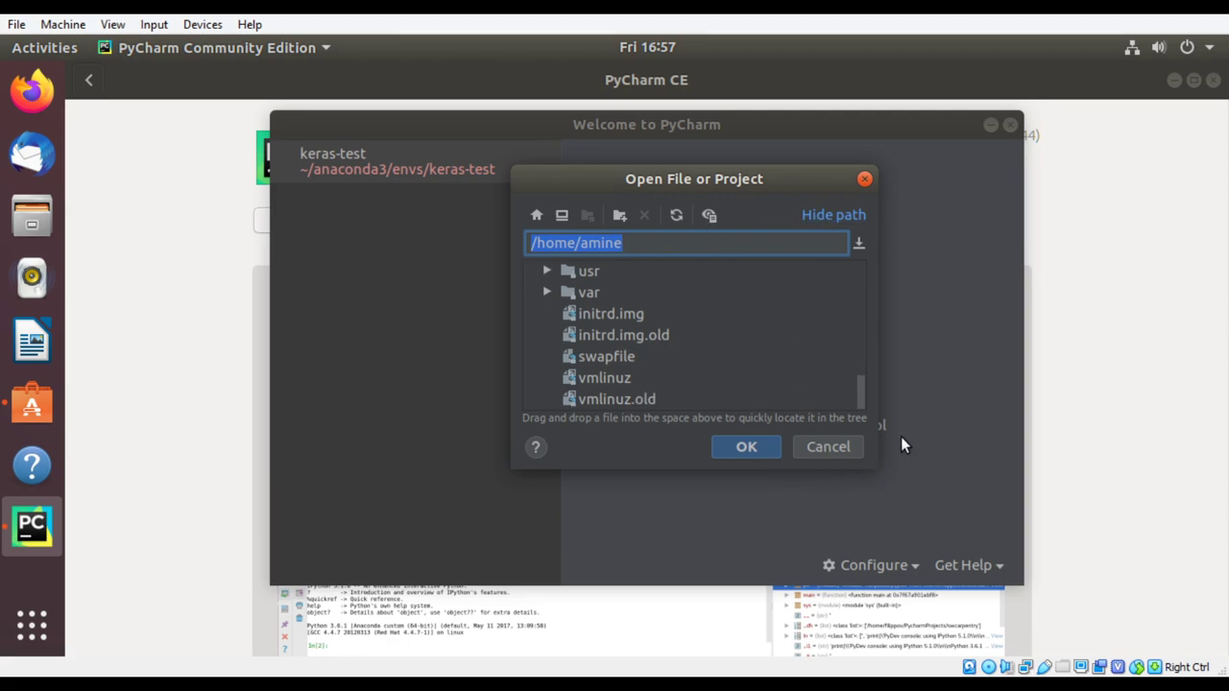
pyautogui.scroll(3, 749, 341)
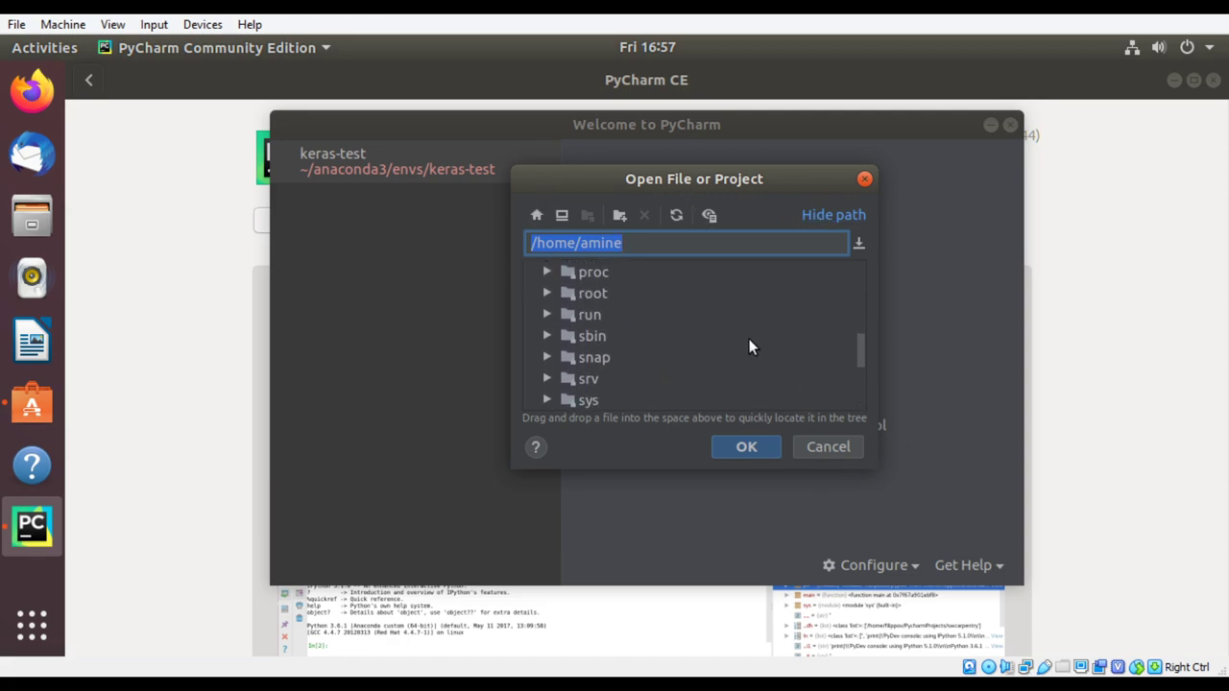
pyautogui.scroll(4, 748, 341)
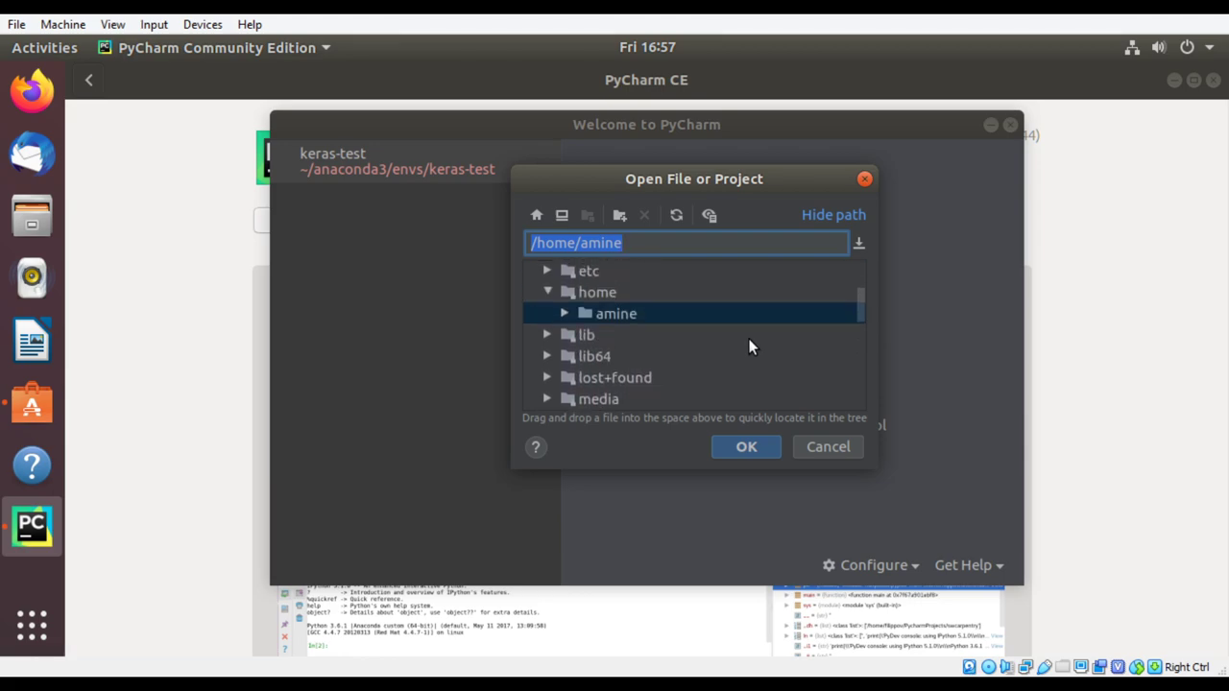
pyautogui.scroll(1, 749, 339)
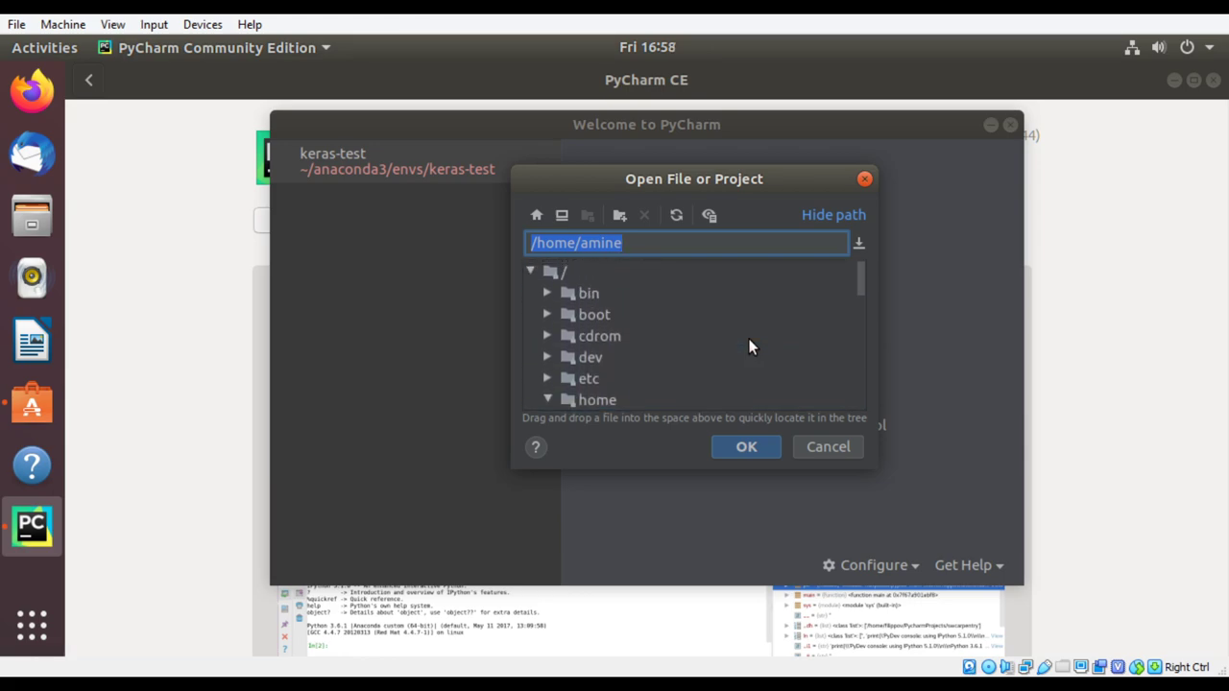